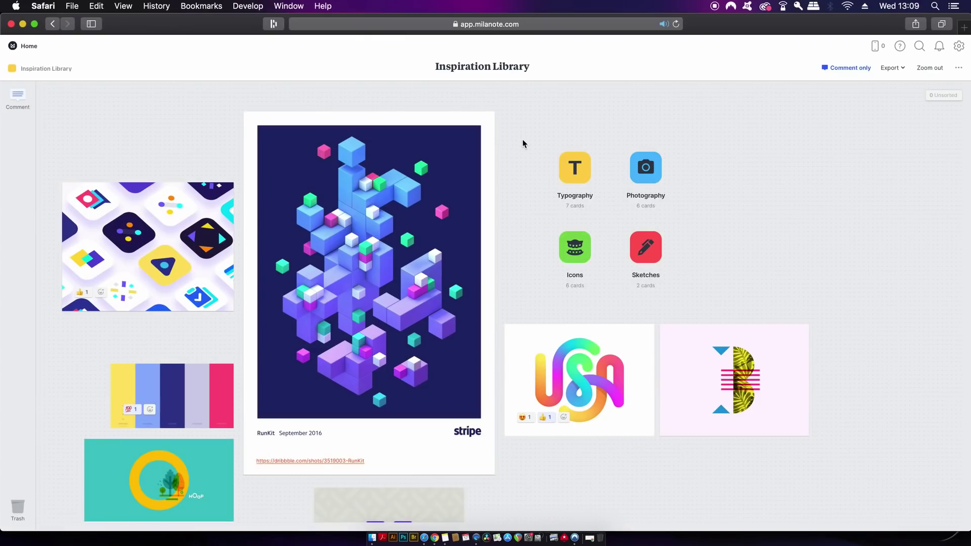
Step: Zoom out on the Milanote Inspiration Library board to see all the reference images
{"action": "left_click", "coordinate": [930, 67]}
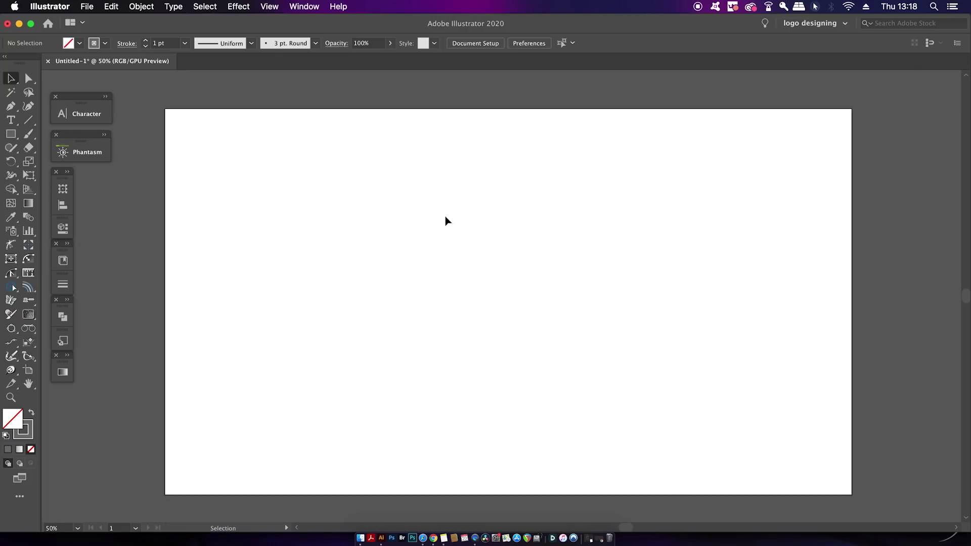
Step: Draw a wide unfilled rectangle and move it into the artboard's top-right corner
{"action": "key", "text": "m"}
{"action": "left_click_drag", "start_coordinate": [579, 132], "coordinate": [819, 221]}
{"action": "left_click", "coordinate": [12, 78]}
{"action": "left_click", "coordinate": [747, 234]}
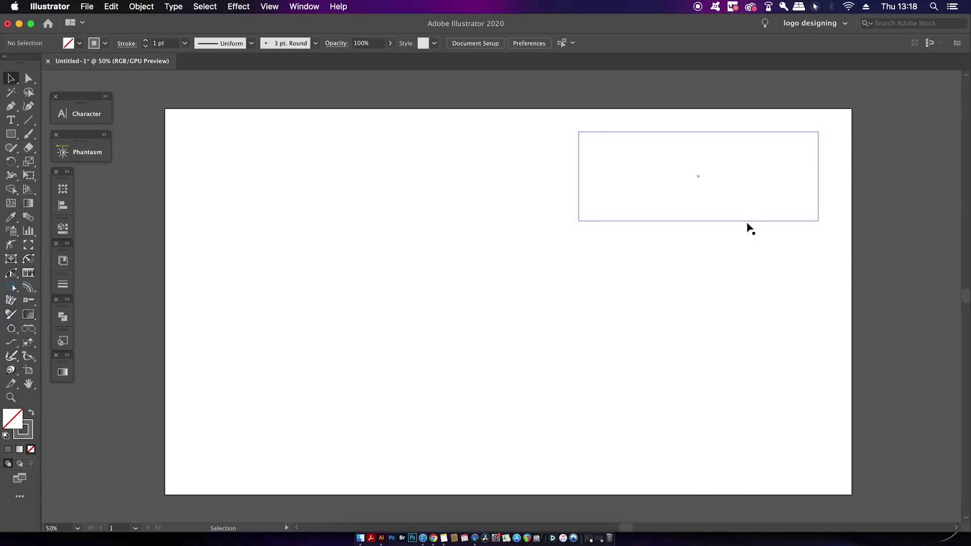
{"action": "left_click_drag", "start_coordinate": [747, 226], "coordinate": [778, 206]}
{"action": "left_click", "coordinate": [547, 304]}
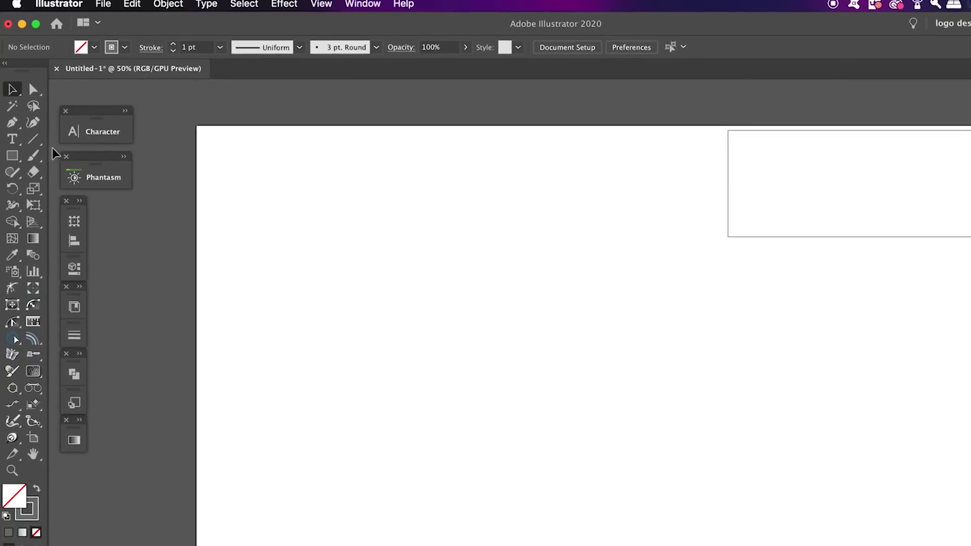
Step: Create a 700 × 700 px polar grid with 10 concentric and 0 radial dividers
{"action": "left_click_drag", "start_coordinate": [34, 143], "coordinate": [92, 148]}
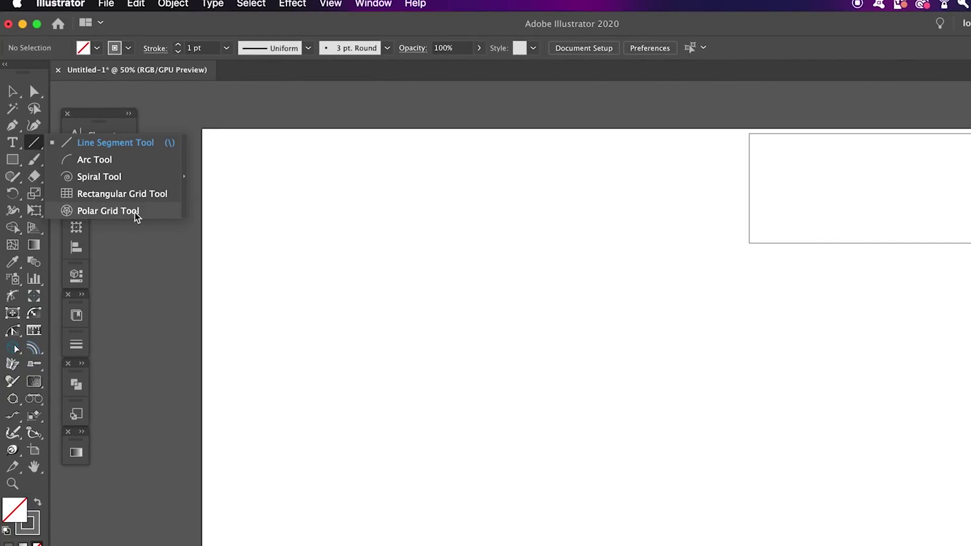
{"action": "left_click_drag", "start_coordinate": [136, 215], "coordinate": [135, 216]}
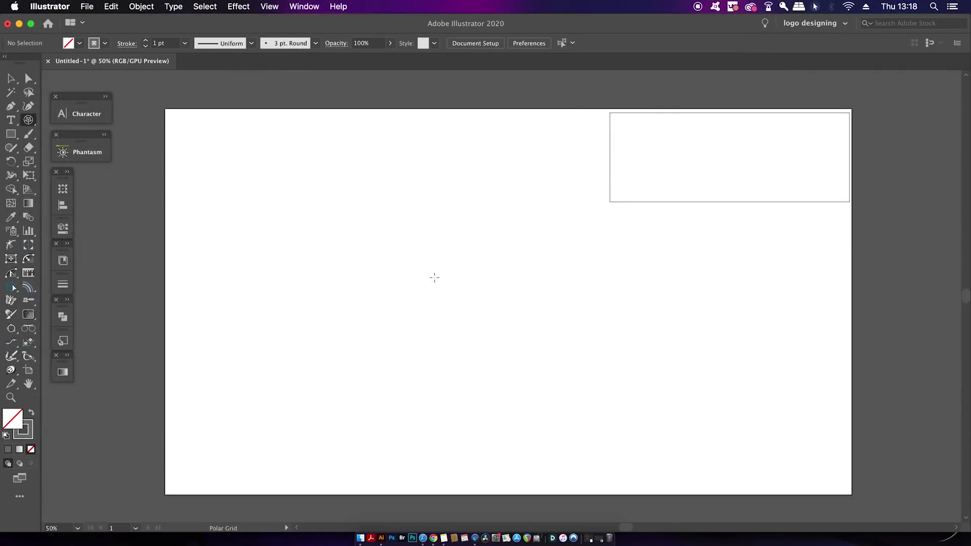
{"action": "left_click", "coordinate": [435, 277]}
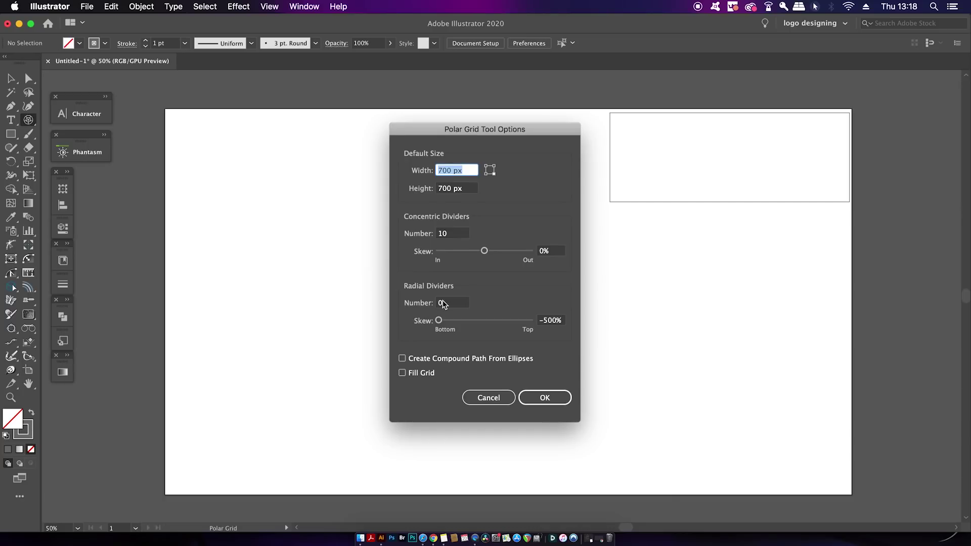
{"action": "left_click", "coordinate": [545, 398]}
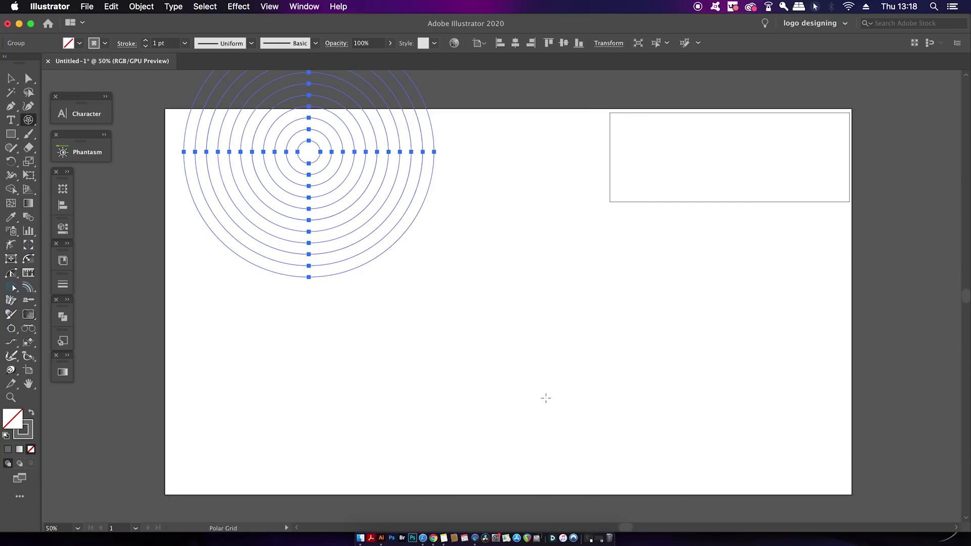
Step: Move the polar grid onto the artboard and ungroup it into separate circles
{"action": "key", "text": "v"}
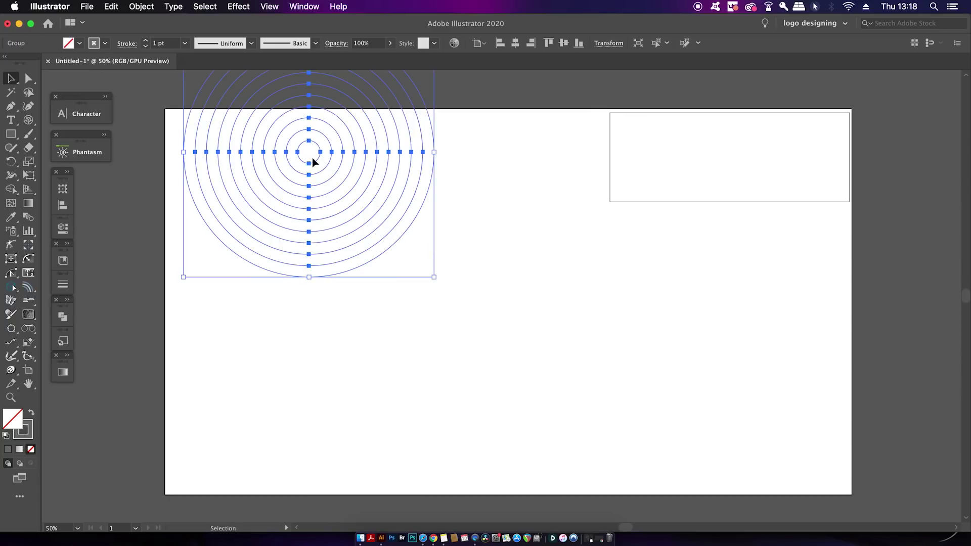
{"action": "left_click_drag", "start_coordinate": [312, 173], "coordinate": [479, 314]}
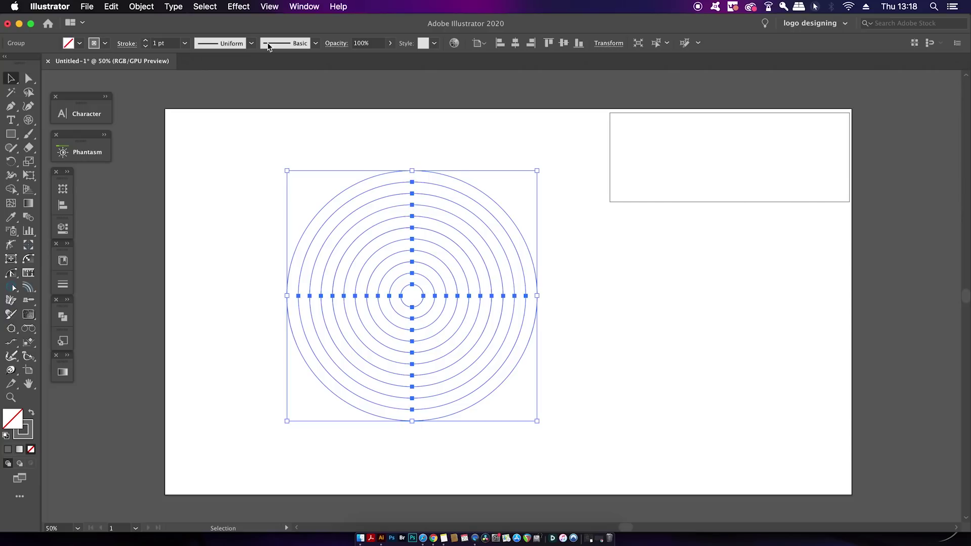
{"action": "left_click", "coordinate": [141, 6]}
{"action": "left_click", "coordinate": [160, 70]}
{"action": "left_click", "coordinate": [147, 8]}
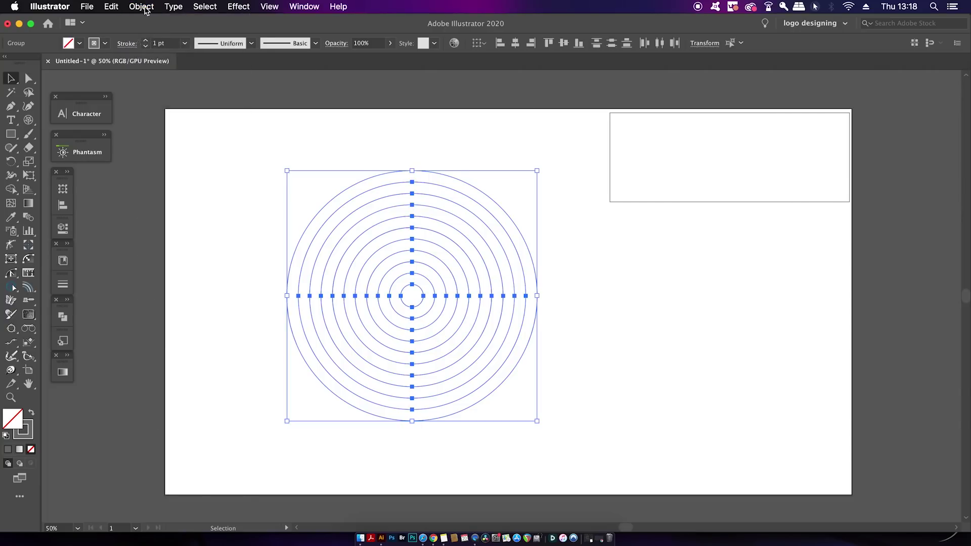
{"action": "left_click", "coordinate": [166, 74]}
Step: Park the rectangle beyond the artboard's right edge and centre the circles on the artboard
{"action": "left_click", "coordinate": [594, 317]}
{"action": "left_click_drag", "start_coordinate": [536, 306], "coordinate": [599, 314]}
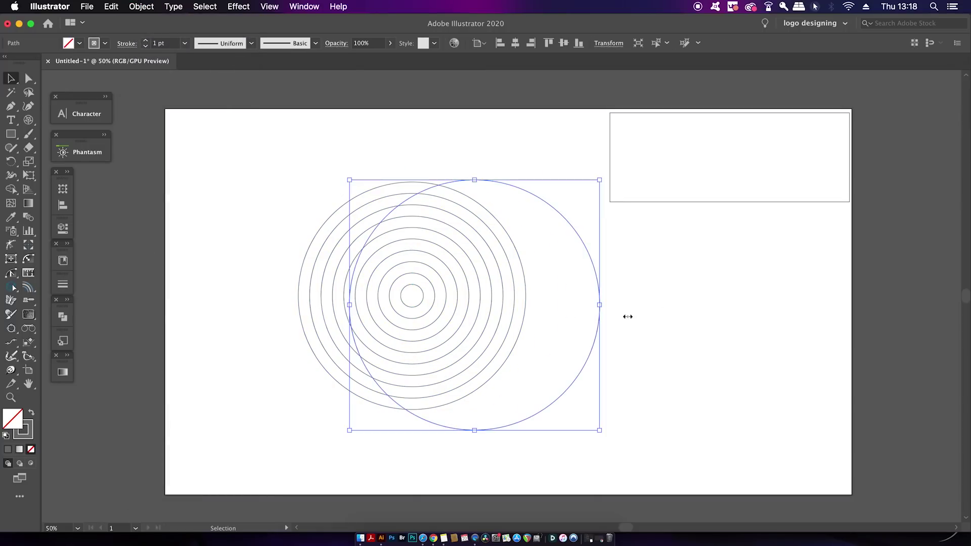
{"action": "key", "text": "super+z"}
{"action": "left_click", "coordinate": [660, 319]}
{"action": "left_click_drag", "start_coordinate": [625, 207], "coordinate": [863, 186]}
{"action": "left_click", "coordinate": [566, 231]}
{"action": "left_click_drag", "start_coordinate": [287, 157], "coordinate": [653, 491]}
{"action": "left_click_drag", "start_coordinate": [414, 314], "coordinate": [489, 318]}
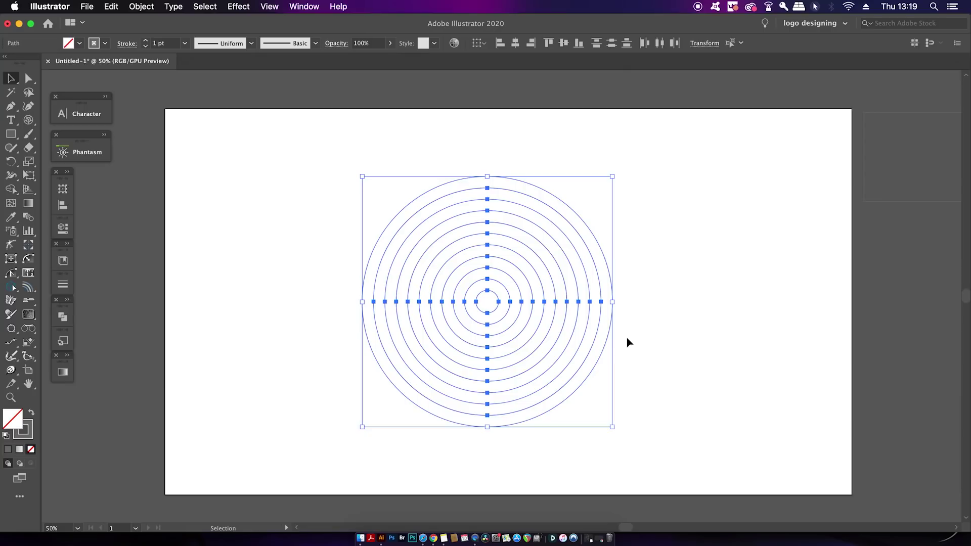
Step: Fill the circles with a radial gradient and add two extra colour stops
{"action": "left_click", "coordinate": [30, 415]}
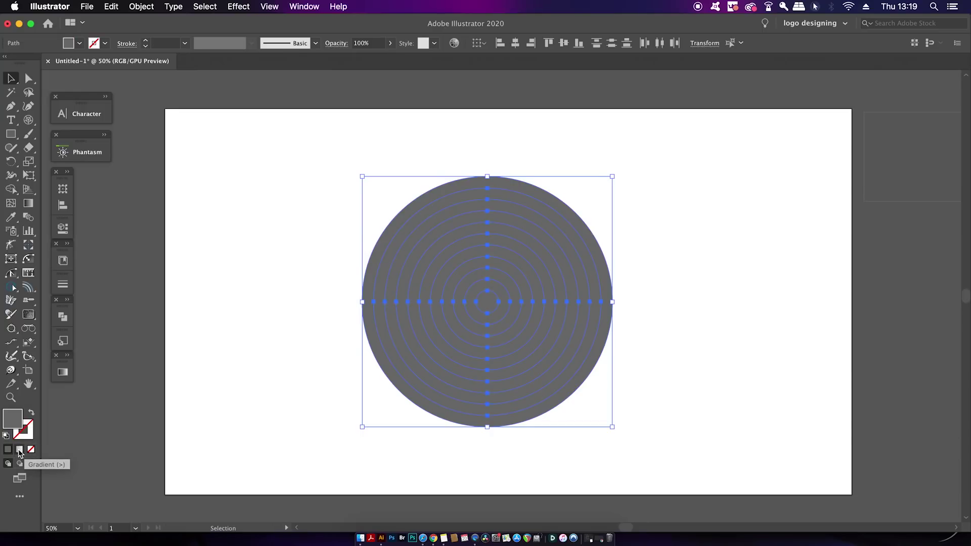
{"action": "left_click", "coordinate": [19, 450]}
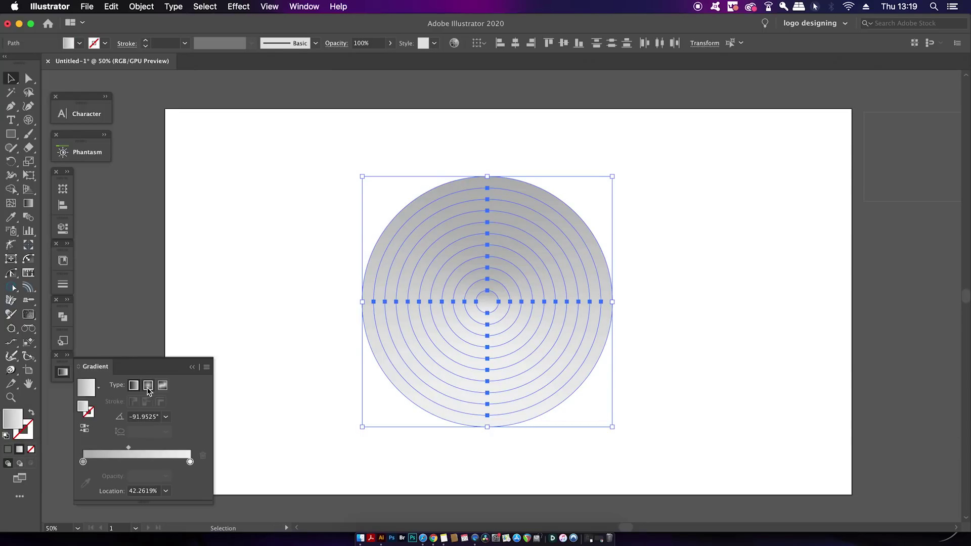
{"action": "left_click", "coordinate": [148, 386]}
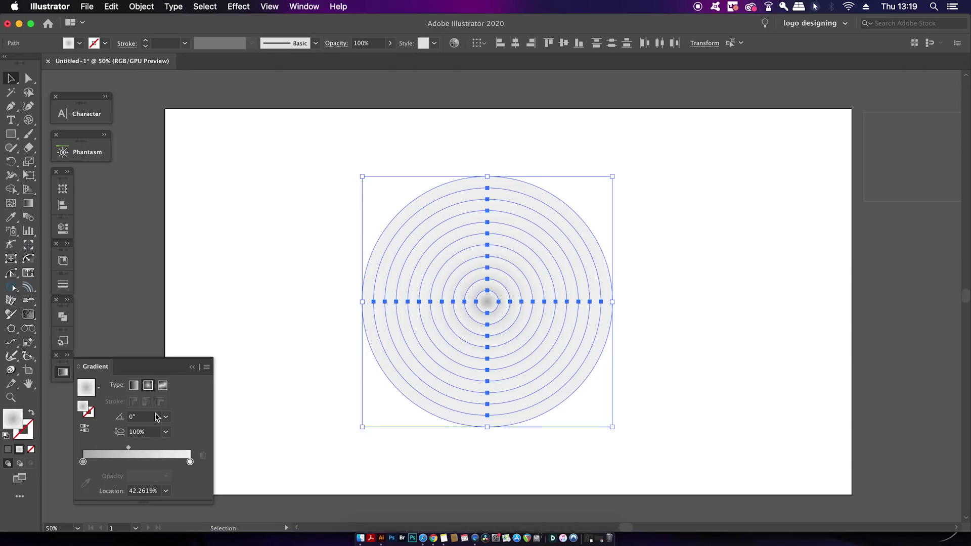
{"action": "left_click", "coordinate": [118, 460]}
{"action": "left_click", "coordinate": [154, 462]}
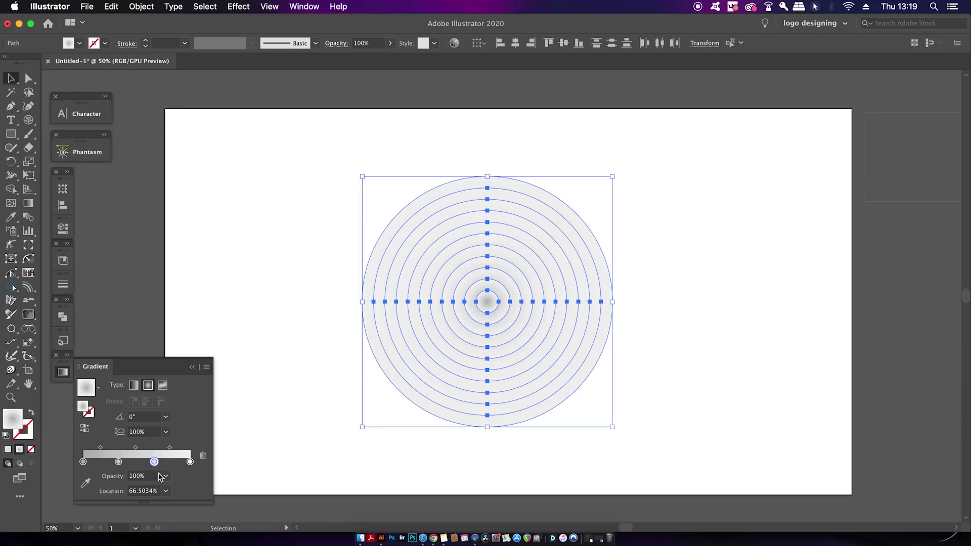
Step: Colour the gradient stops orange, dark red, magenta and purple, nudging the middle stops inward
{"action": "left_click", "coordinate": [83, 461]}
{"action": "double_click", "coordinate": [83, 462]}
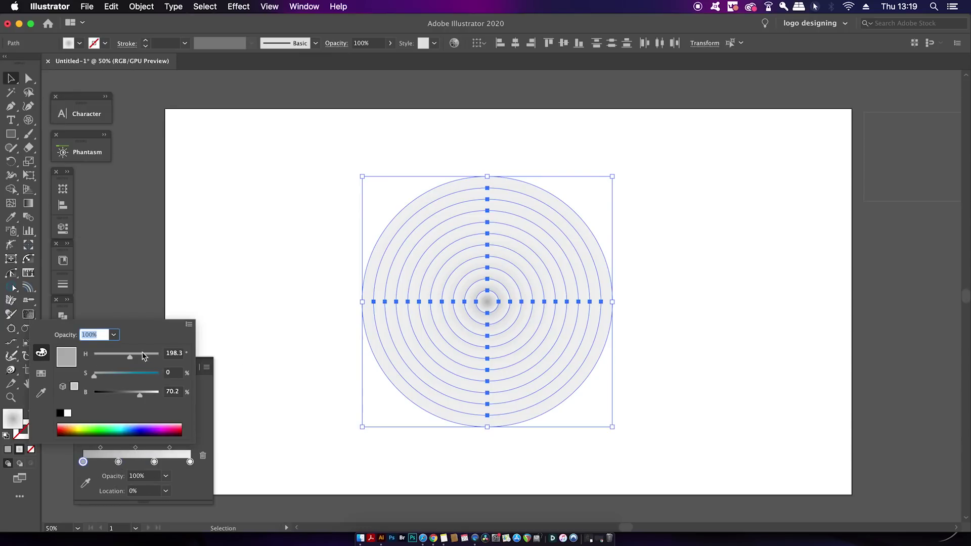
{"action": "left_click", "coordinate": [41, 373]}
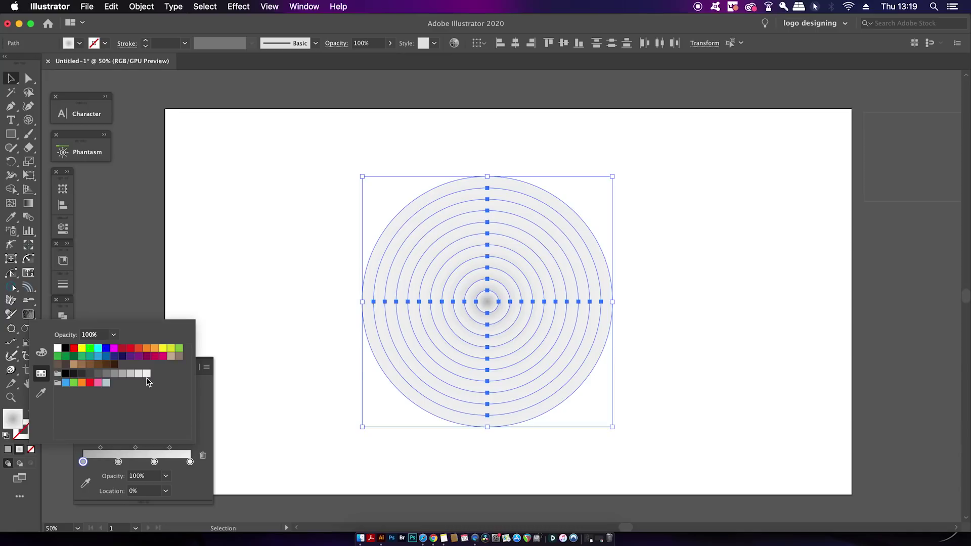
{"action": "left_click", "coordinate": [146, 348]}
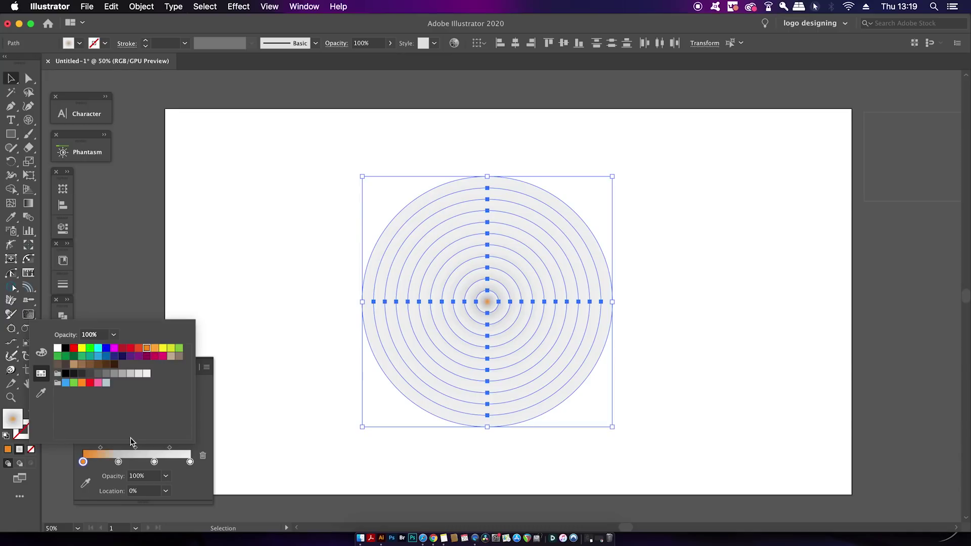
{"action": "double_click", "coordinate": [118, 462]}
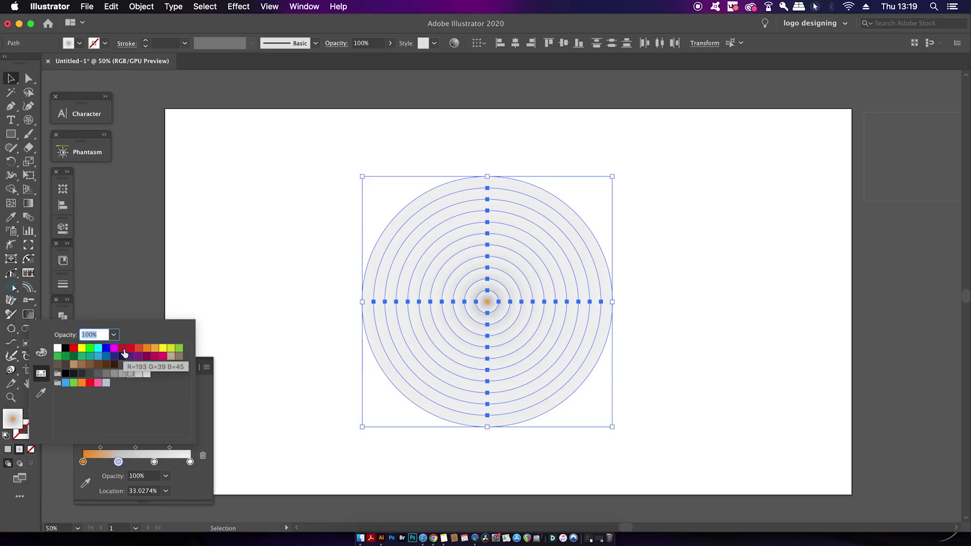
{"action": "left_click", "coordinate": [123, 350]}
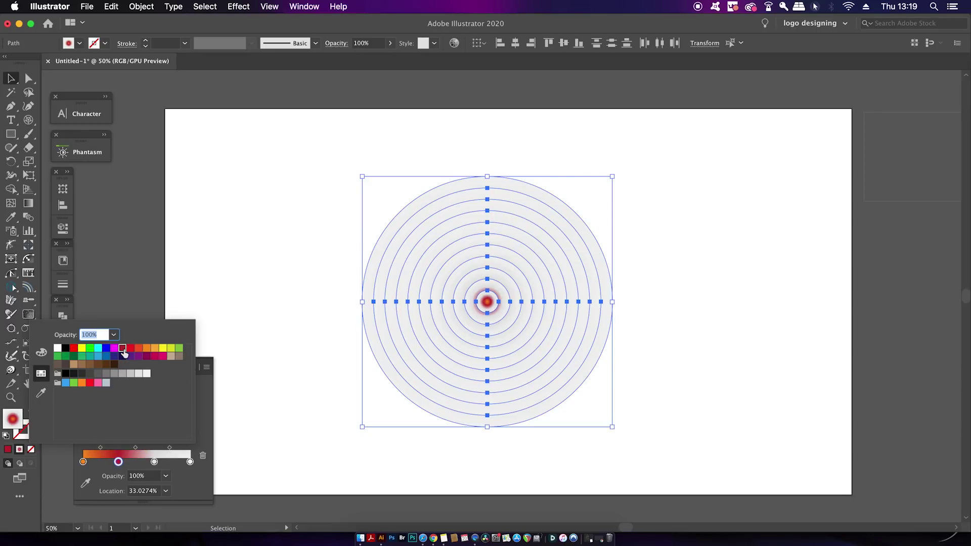
{"action": "double_click", "coordinate": [154, 462]}
{"action": "left_click", "coordinate": [150, 360]}
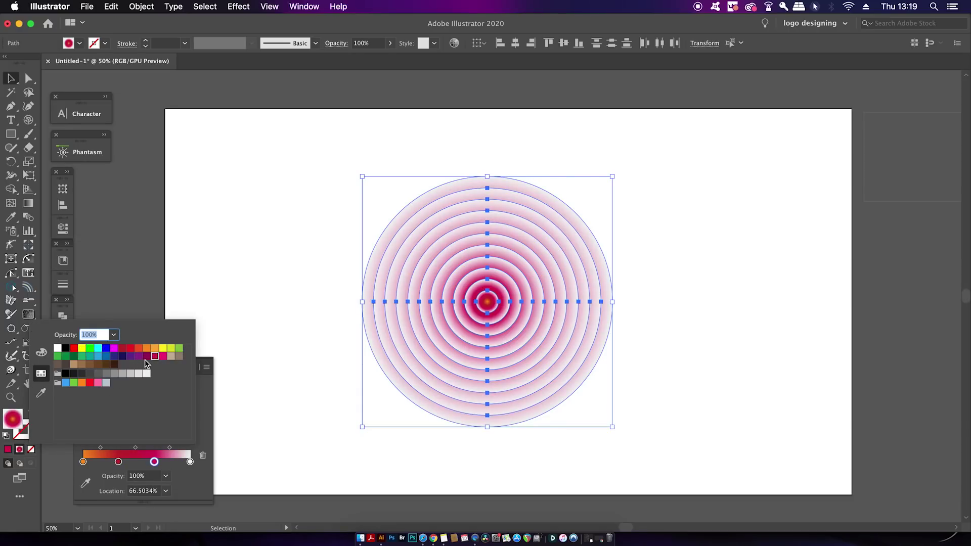
{"action": "left_click", "coordinate": [190, 461]}
{"action": "mouse_move", "coordinate": [118, 462]}
{"action": "left_mouse_down"}
{"action": "mouse_move", "coordinate": [141, 462]}
{"action": "mouse_move", "coordinate": [109, 462]}
{"action": "left_mouse_up"}
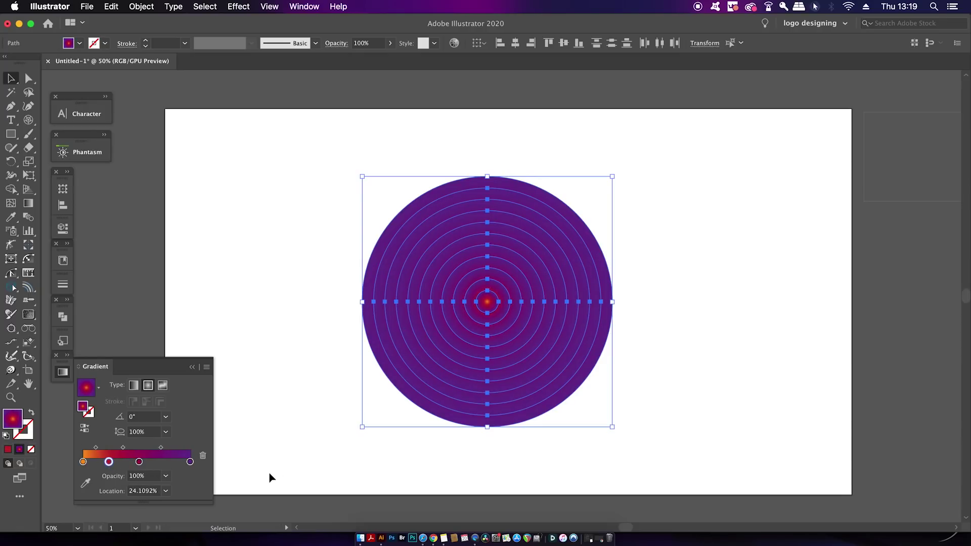
Step: Drag the radial gradient from the centre toward the upper right, angling it at 32.5351°
{"action": "key", "text": "g"}
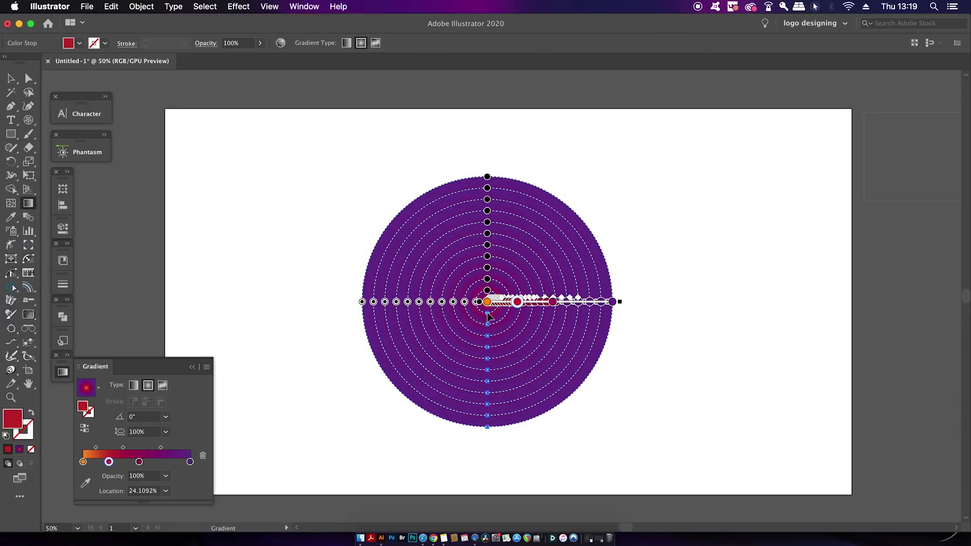
{"action": "scroll", "coordinate": [488, 313], "scroll_direction": "up", "scroll_amount": 2}
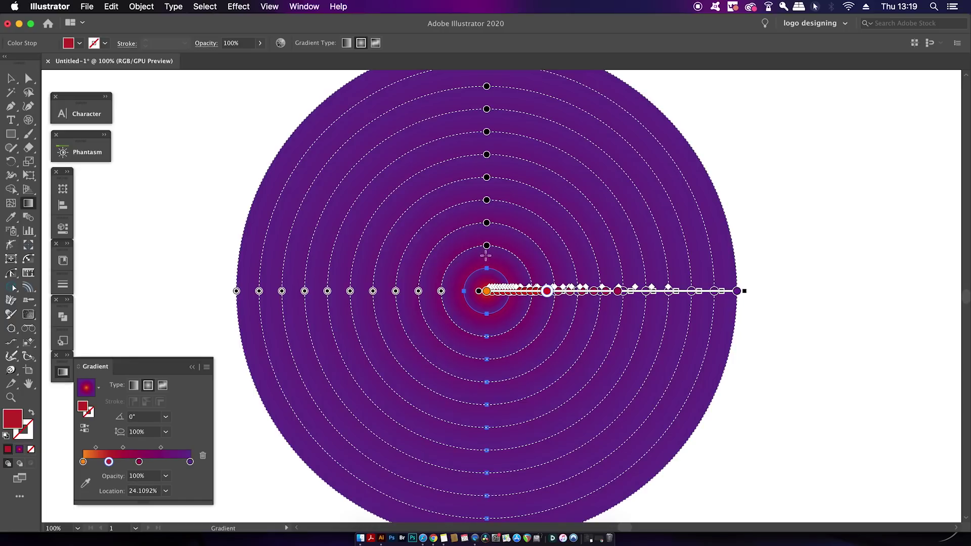
{"action": "mouse_move", "coordinate": [477, 258]}
{"action": "left_mouse_down"}
{"action": "mouse_move", "coordinate": [799, 210]}
{"action": "mouse_move", "coordinate": [796, 223]}
{"action": "mouse_move", "coordinate": [754, 149]}
{"action": "mouse_move", "coordinate": [810, 123]}
{"action": "mouse_move", "coordinate": [818, 87]}
{"action": "mouse_move", "coordinate": [797, 87]}
{"action": "mouse_move", "coordinate": [747, 155]}
{"action": "mouse_move", "coordinate": [700, 187]}
{"action": "mouse_move", "coordinate": [721, 158]}
{"action": "left_mouse_up"}
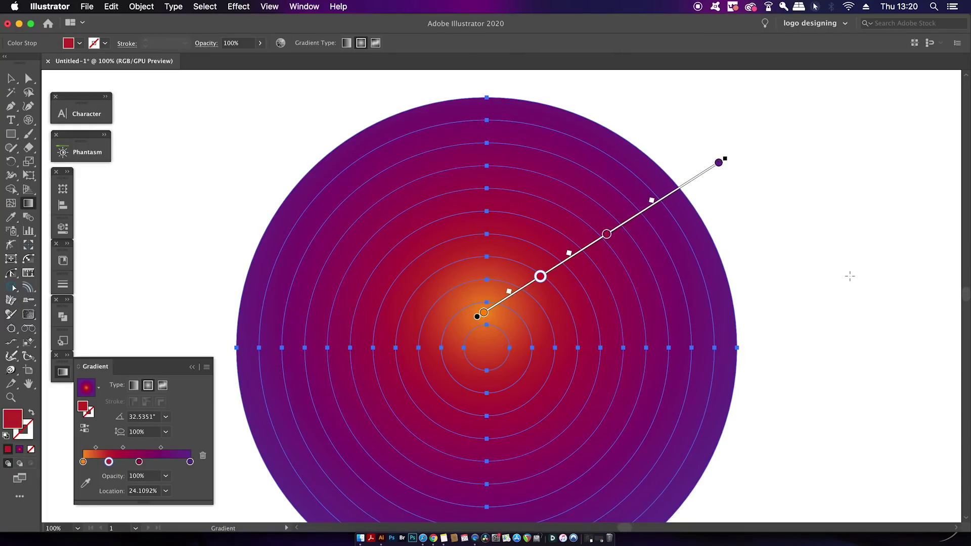
Step: Recentre the circle, select all, and expand the gradient into concentric rings
{"action": "key", "text": "v"}
{"action": "left_click", "coordinate": [848, 294]}
{"action": "scroll", "coordinate": [809, 329], "scroll_direction": "down", "scroll_amount": 2}
{"action": "left_click_drag", "start_coordinate": [808, 332], "coordinate": [688, 325]}
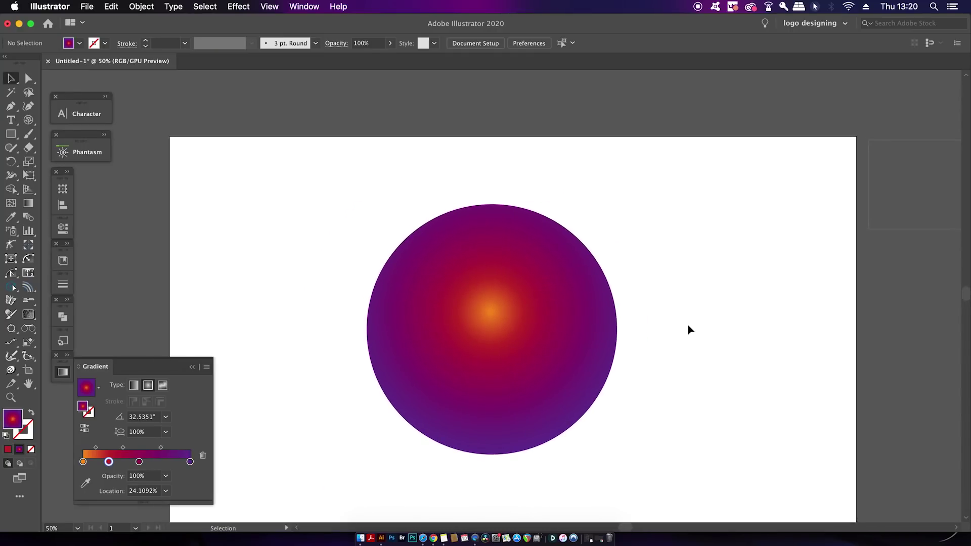
{"action": "scroll", "coordinate": [644, 336], "scroll_direction": "down", "scroll_amount": 1}
{"action": "scroll", "coordinate": [679, 349], "scroll_direction": "up", "scroll_amount": 1}
{"action": "key", "text": "super+a"}
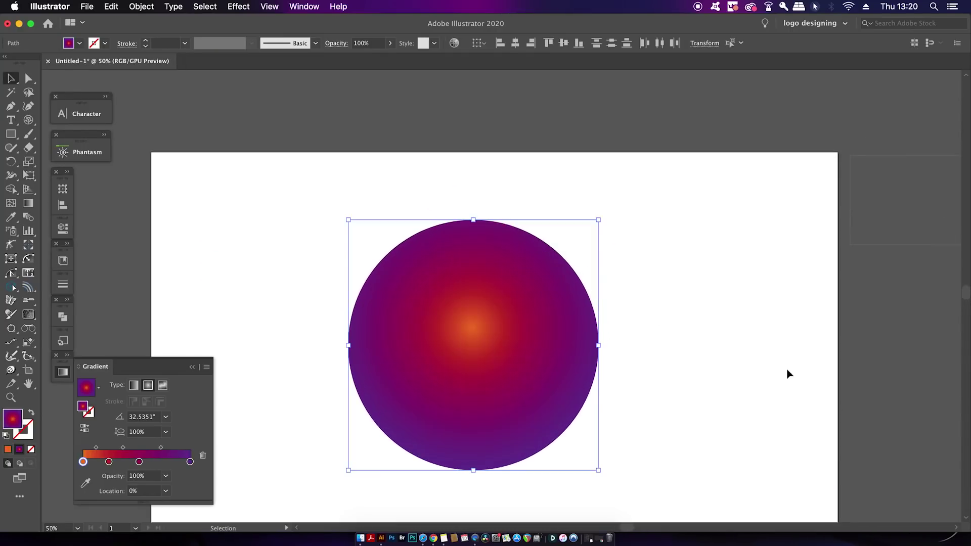
{"action": "key", "text": "Return"}
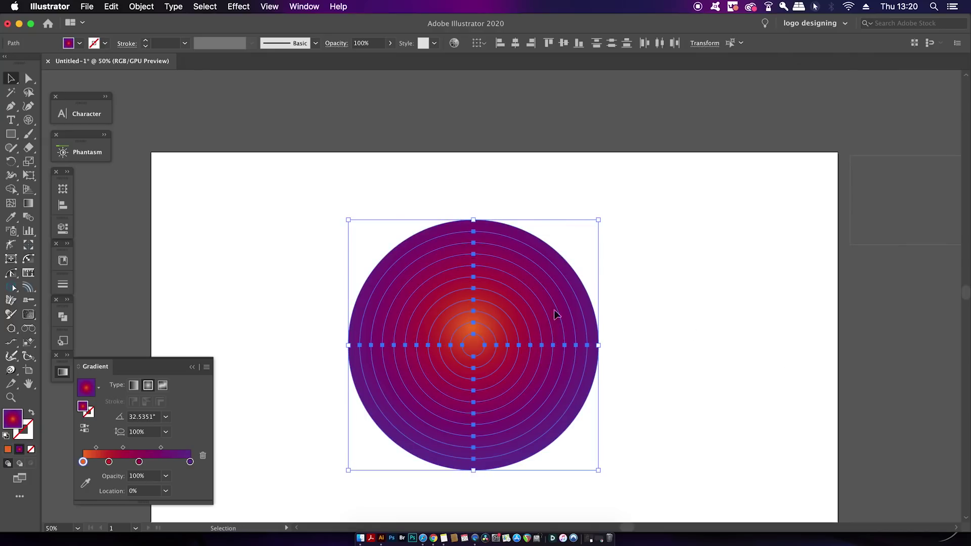
Step: Collapse the Gradient panel and bring up the Appearance panel for the circle
{"action": "left_click", "coordinate": [193, 368]}
{"action": "scroll", "coordinate": [512, 339], "scroll_direction": "right", "scroll_amount": 5}
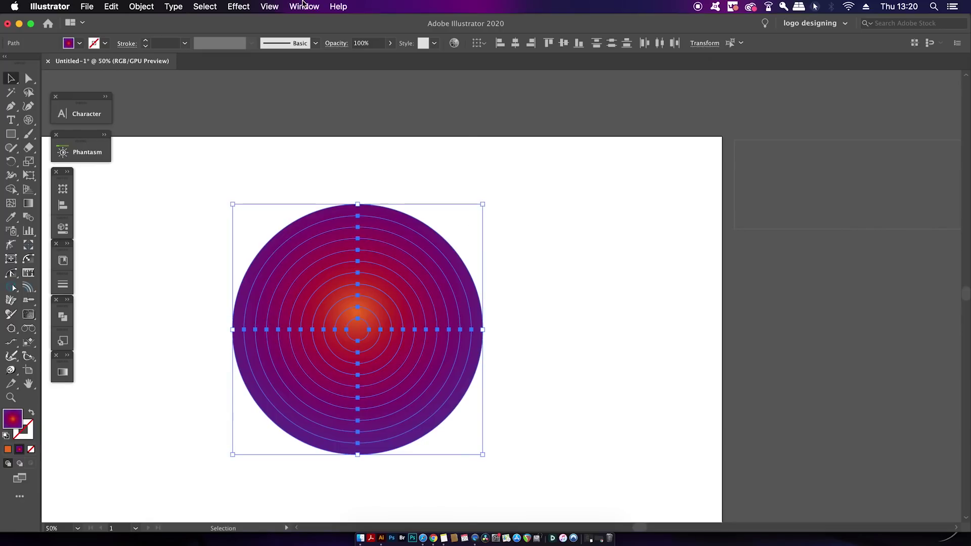
{"action": "left_click", "coordinate": [304, 5]}
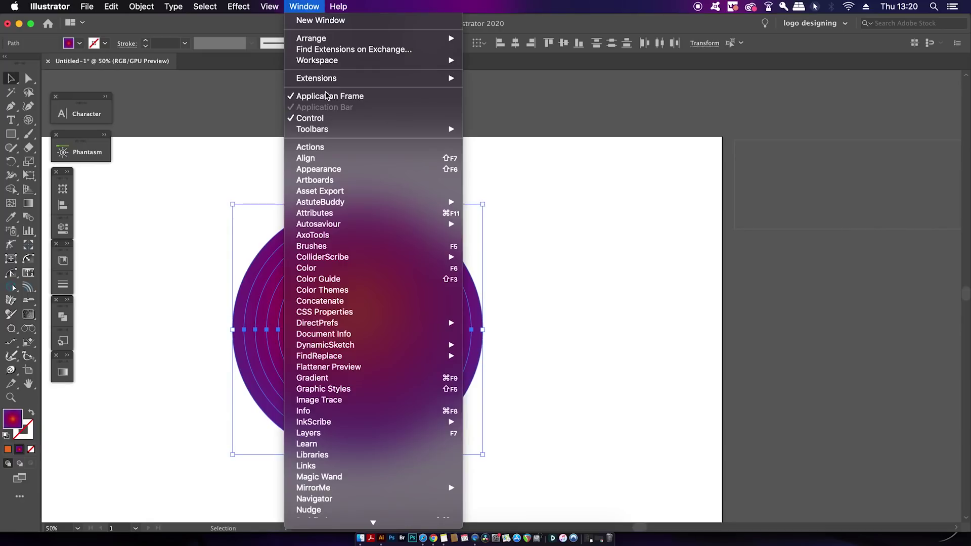
{"action": "left_click", "coordinate": [406, 174]}
{"action": "left_click_drag", "start_coordinate": [766, 125], "coordinate": [660, 120]}
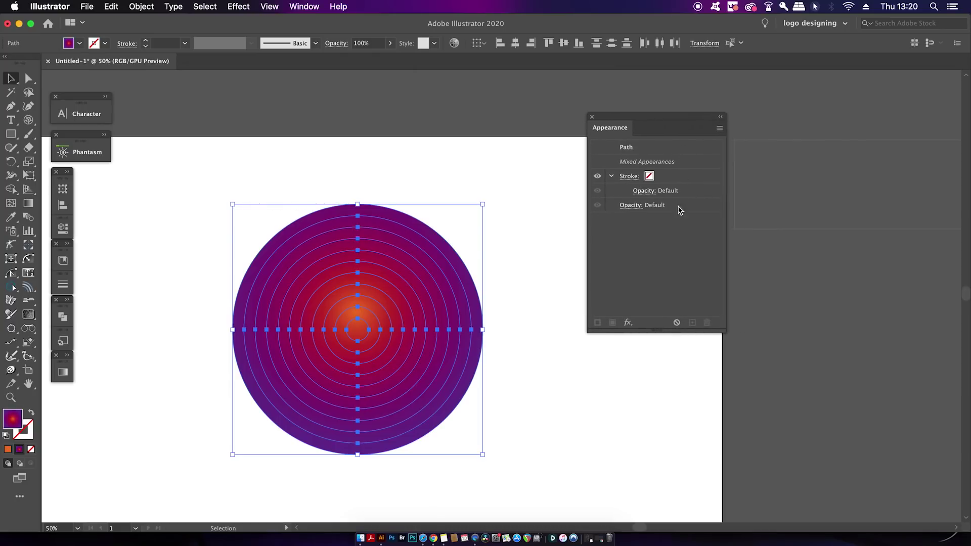
Step: Add a Drop Shadow with Normal mode, 45% opacity, 0 px offsets and 11 px blur
{"action": "left_click", "coordinate": [628, 323]}
{"action": "mouse_move", "coordinate": [641, 324]}
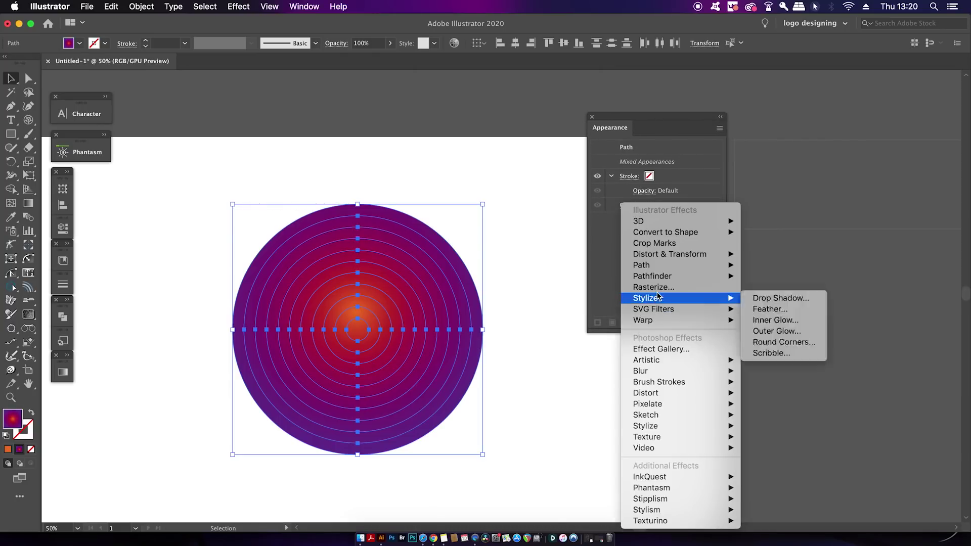
{"action": "mouse_move", "coordinate": [658, 300]}
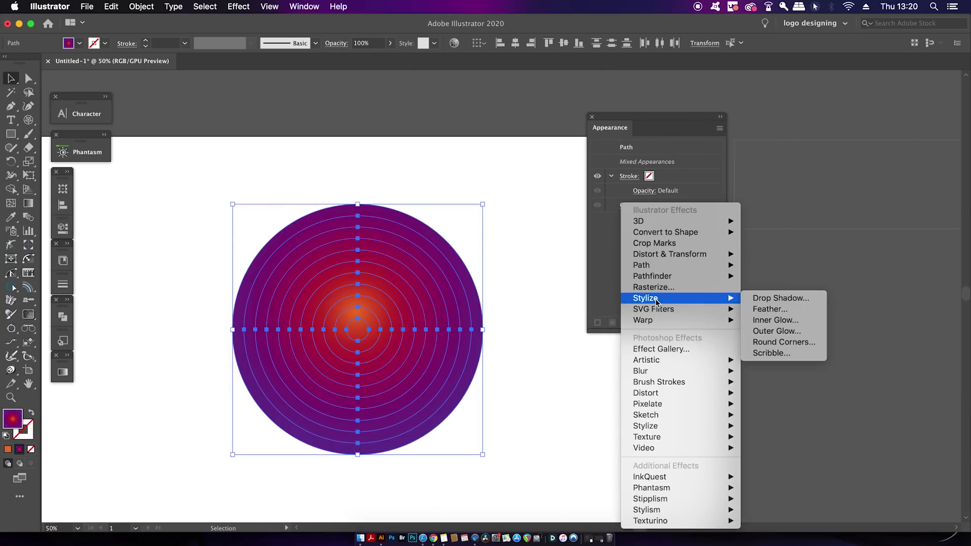
{"action": "left_click", "coordinate": [773, 302]}
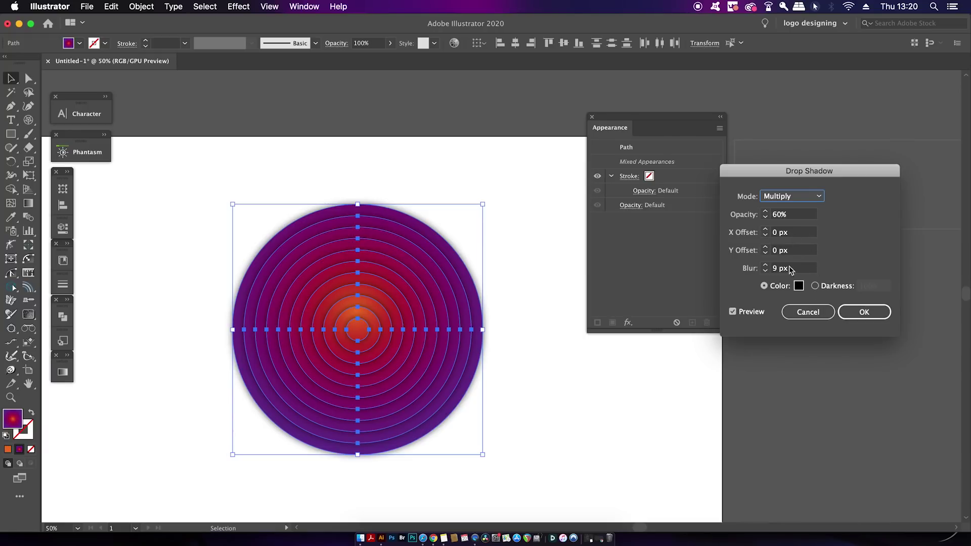
{"action": "left_click", "coordinate": [812, 196]}
{"action": "left_click", "coordinate": [808, 183]}
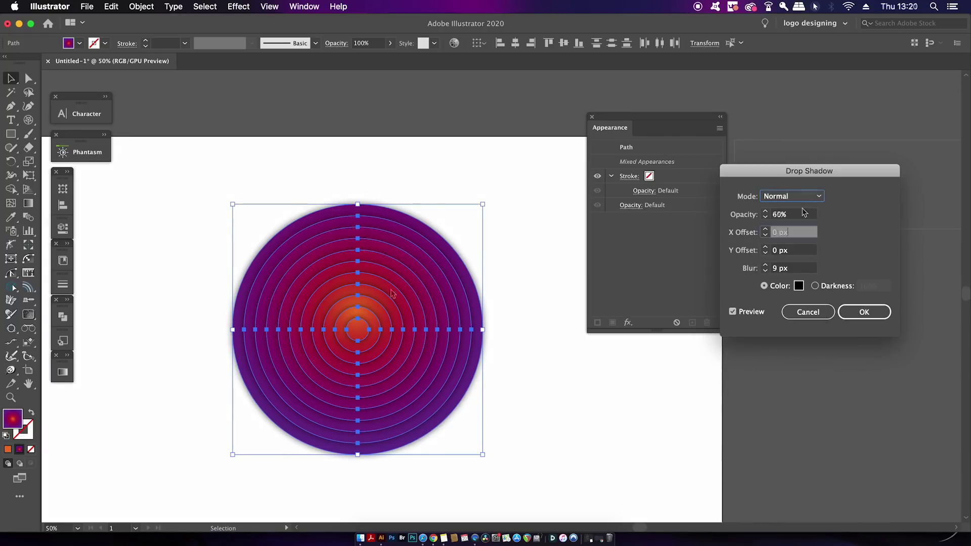
{"action": "scroll", "coordinate": [804, 213], "scroll_direction": "down", "scroll_amount": 3}
{"action": "left_click", "coordinate": [777, 269]}
{"action": "scroll", "coordinate": [766, 268], "scroll_direction": "up", "scroll_amount": 6}
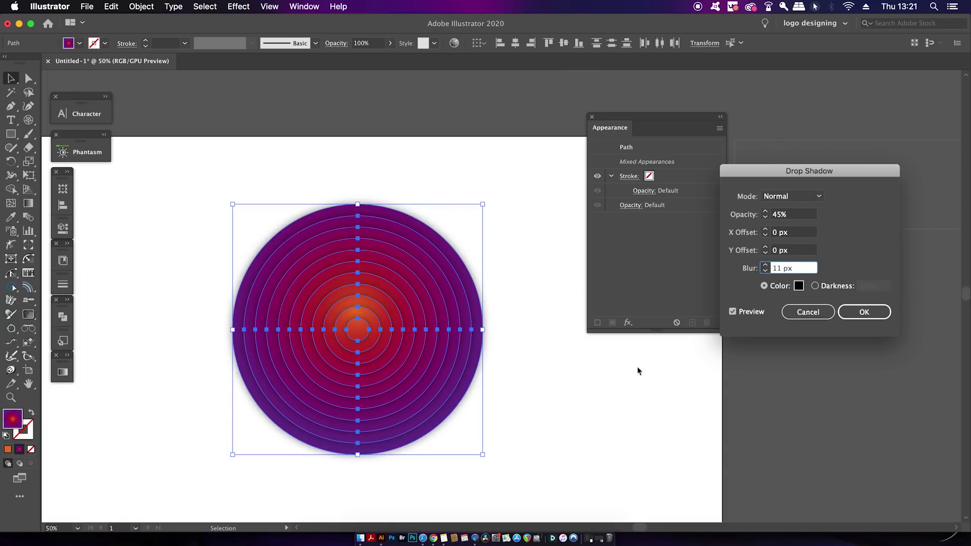
{"action": "left_click", "coordinate": [865, 312]}
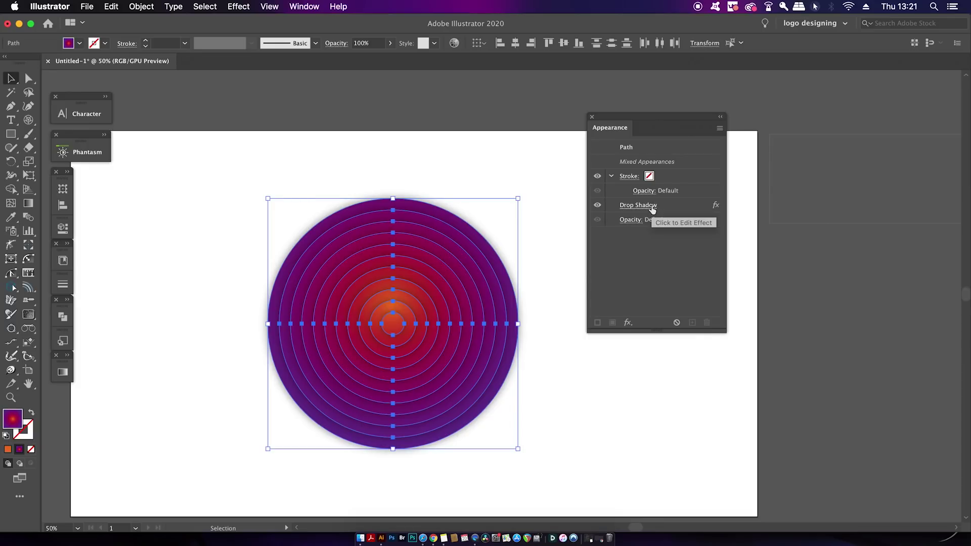
Step: Recheck the drop shadow settings, close the Appearance panel and recentre the page
{"action": "left_click", "coordinate": [652, 209]}
{"action": "left_click", "coordinate": [807, 312]}
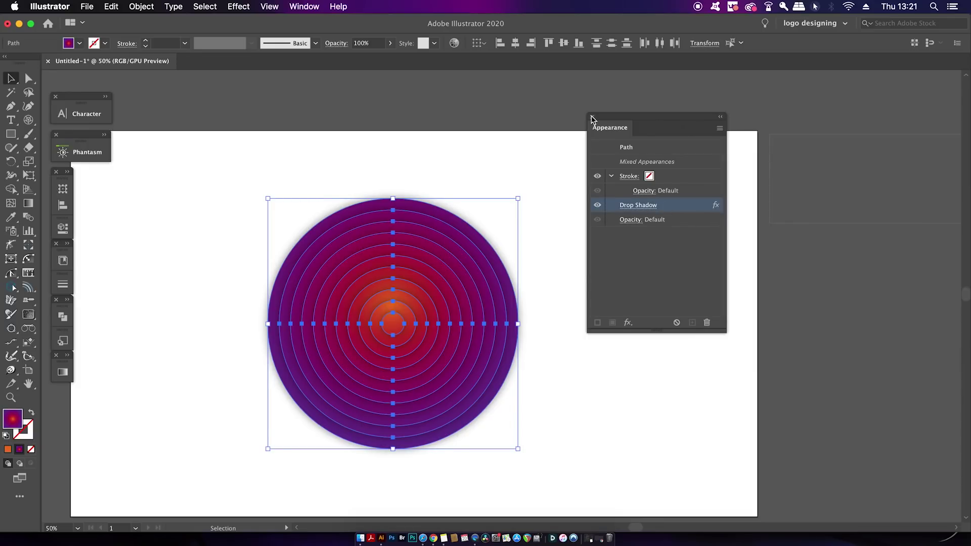
{"action": "left_click", "coordinate": [591, 117]}
{"action": "left_click", "coordinate": [582, 248]}
{"action": "left_click_drag", "start_coordinate": [583, 249], "coordinate": [633, 237]}
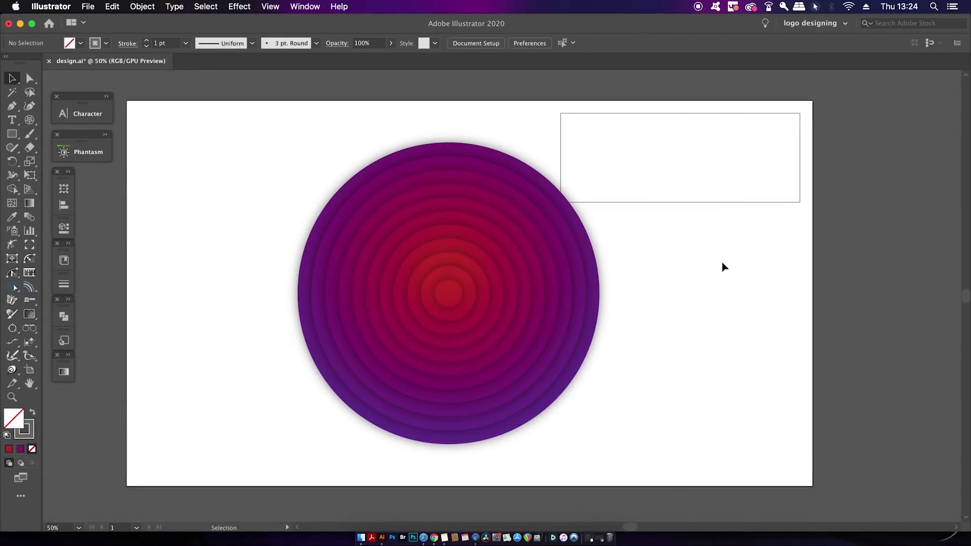
Step: Bring the rectangle to the front, centre it on the circle and scale it to about 812 × 302 px
{"action": "left_click", "coordinate": [798, 178]}
{"action": "left_click", "coordinate": [114, 6]}
{"action": "mouse_move", "coordinate": [142, 6]}
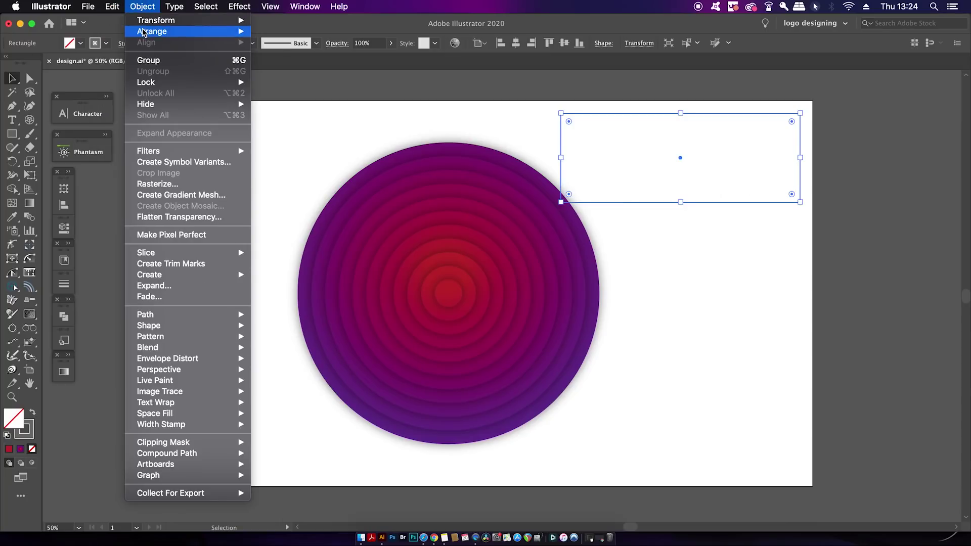
{"action": "mouse_move", "coordinate": [152, 31]}
{"action": "left_click", "coordinate": [309, 35]}
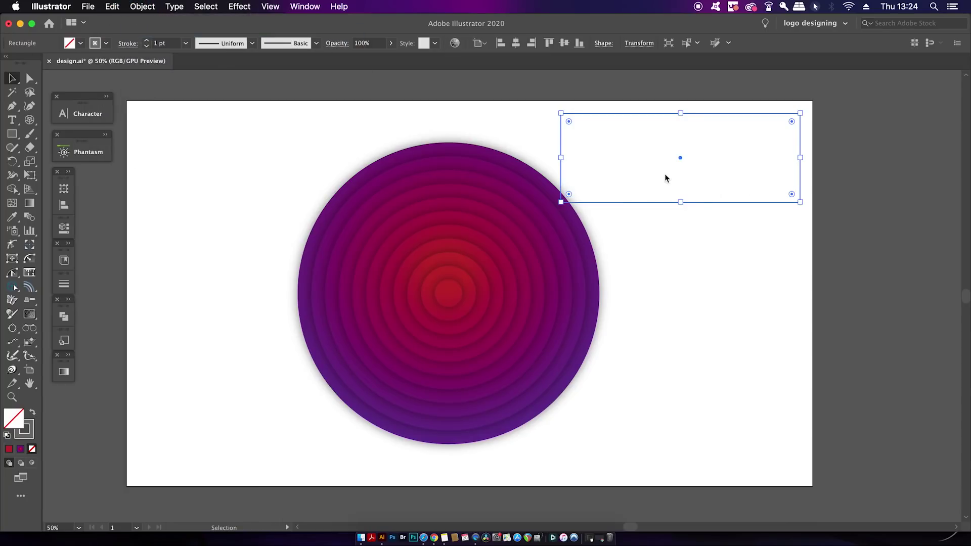
{"action": "left_click_drag", "start_coordinate": [723, 203], "coordinate": [496, 341]}
{"action": "left_click_drag", "start_coordinate": [569, 249], "coordinate": [597, 233]}
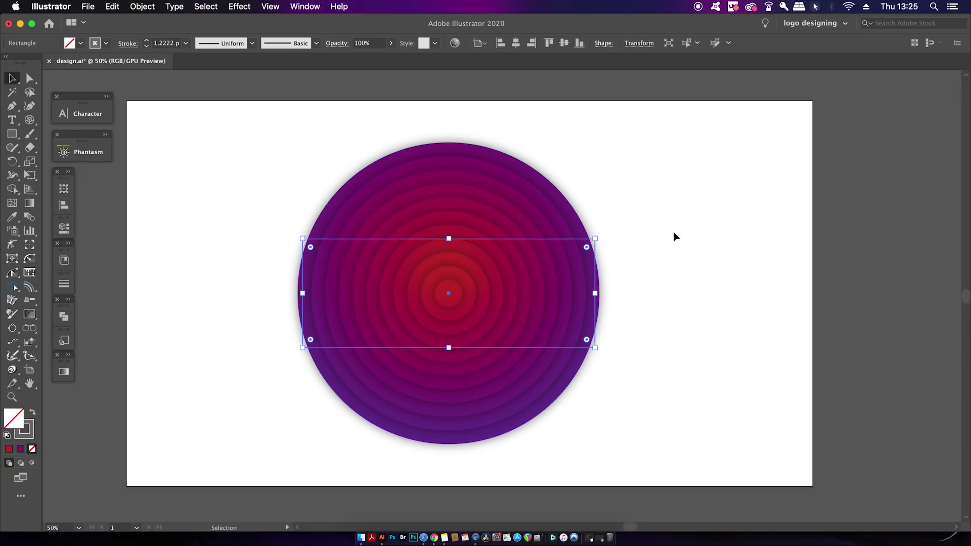
Step: Round the rectangle's corners to a 152.27 px radius, then select the rings with the pill
{"action": "key", "text": "a"}
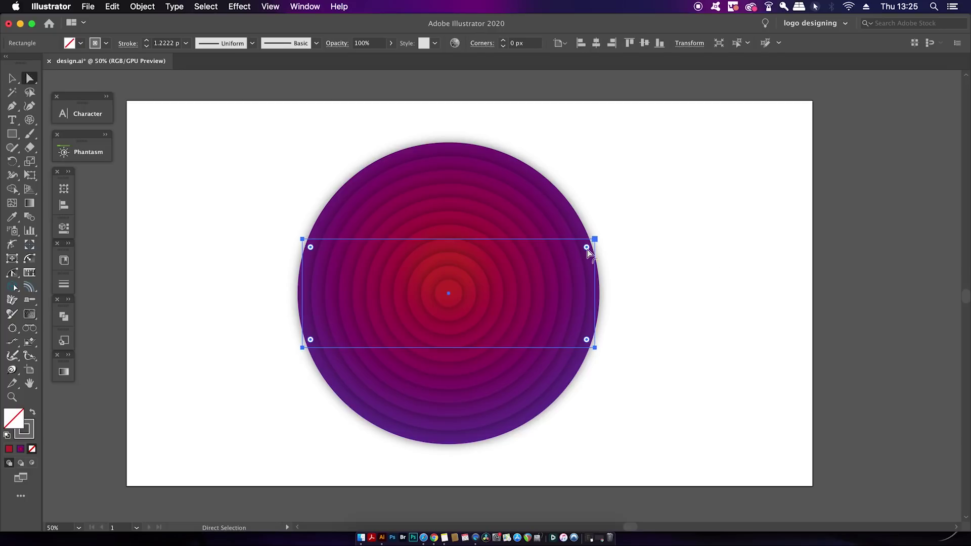
{"action": "left_click_drag", "start_coordinate": [587, 249], "coordinate": [464, 313]}
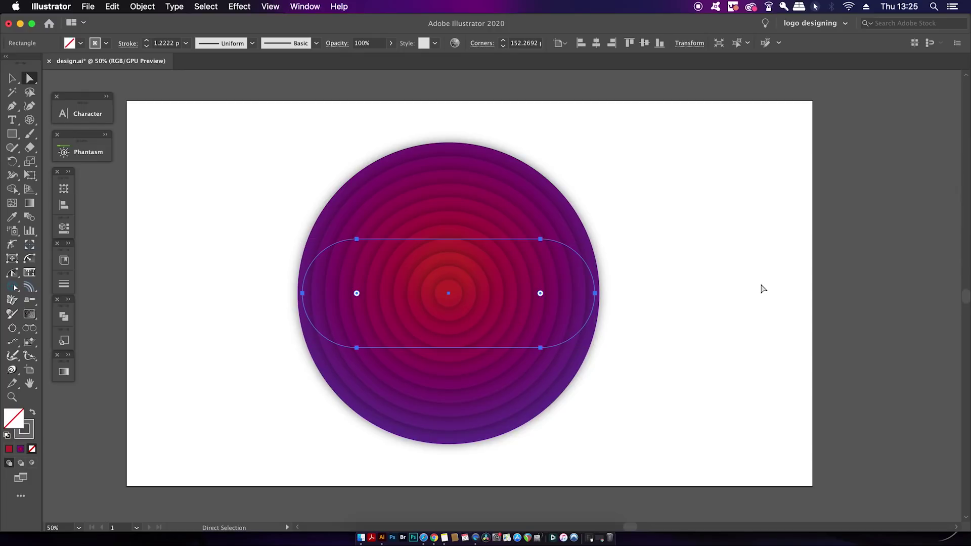
{"action": "left_click", "coordinate": [708, 260]}
{"action": "key", "text": "v"}
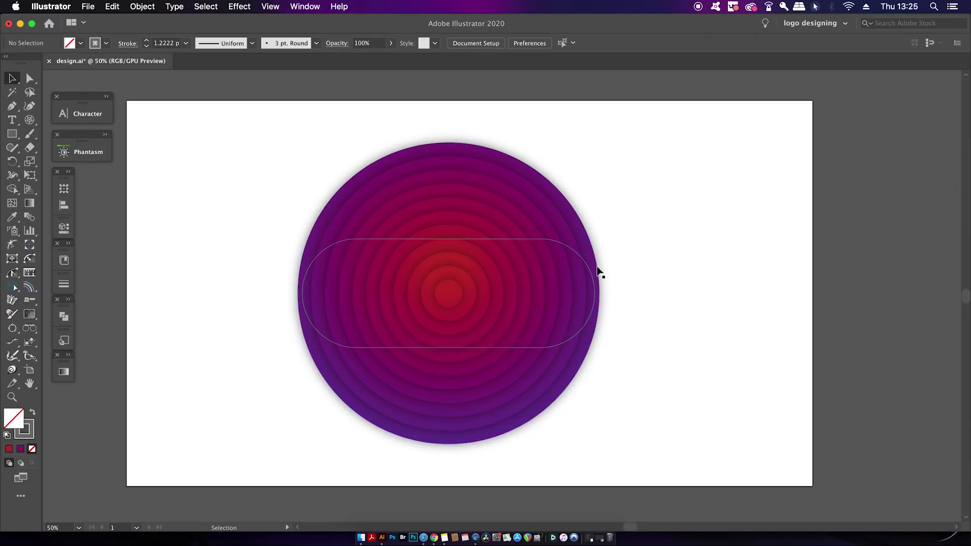
{"action": "left_click_drag", "start_coordinate": [752, 163], "coordinate": [360, 438]}
Step: Clip the concentric rings inside the pill shape with a clipping mask
{"action": "right_click", "coordinate": [562, 328]}
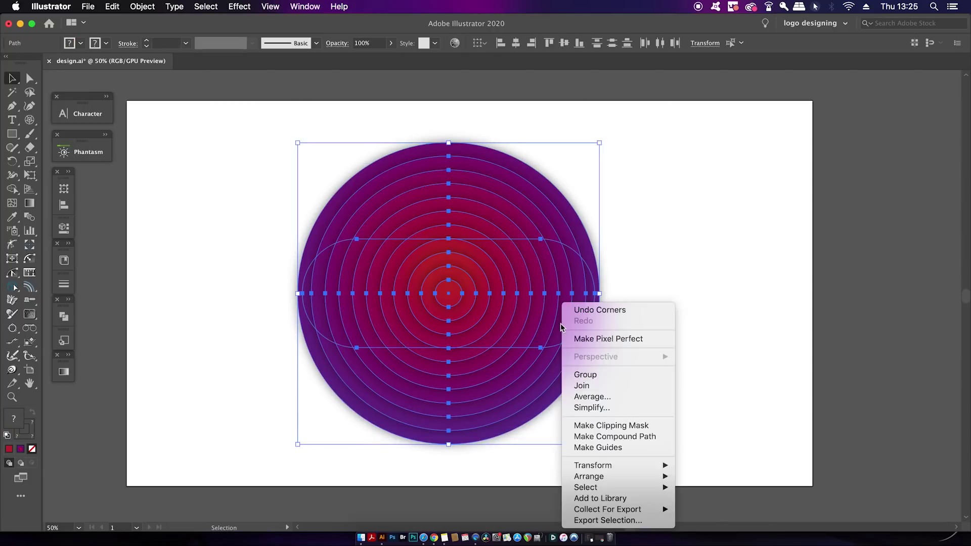
{"action": "left_click", "coordinate": [652, 433]}
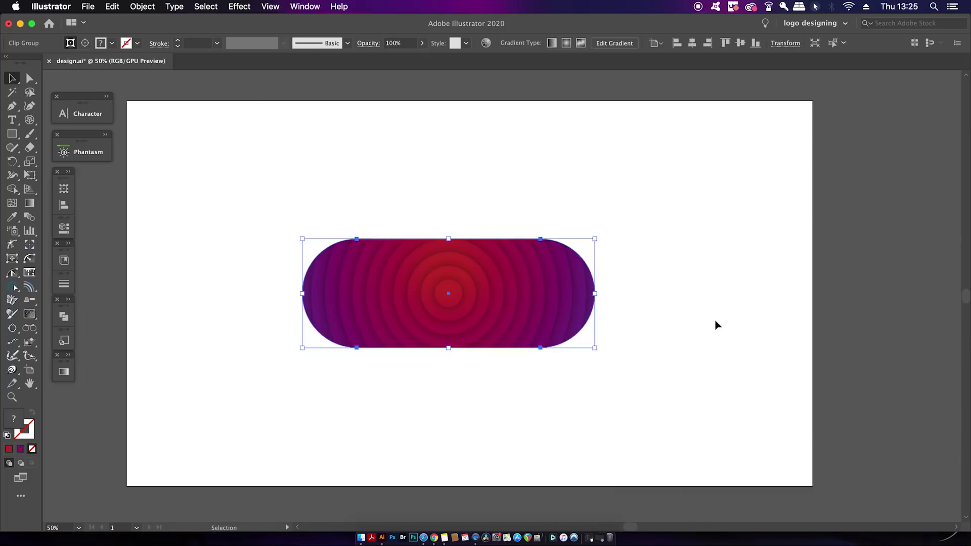
{"action": "left_click", "coordinate": [737, 296]}
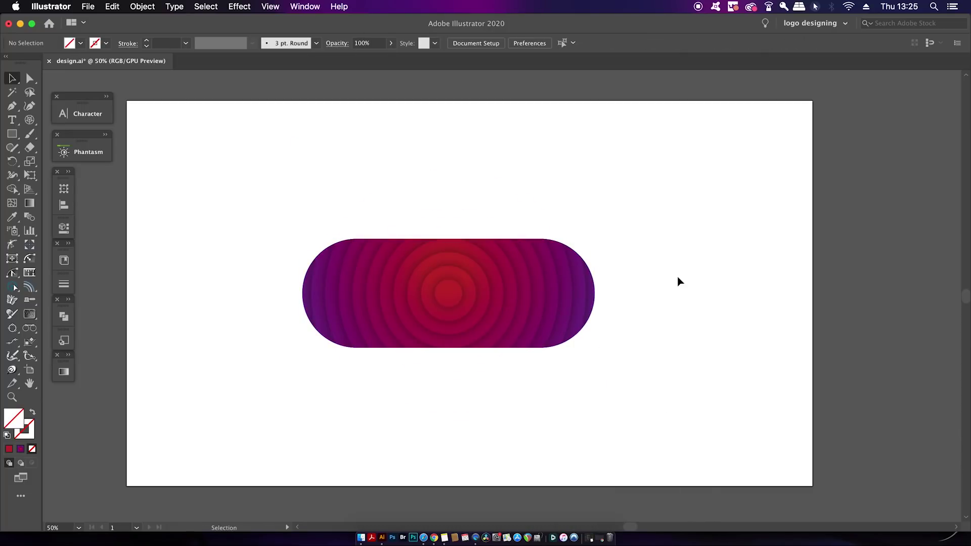
Step: Select the clipped pill and open Edit > Edit Colors > Recolor Artwork
{"action": "left_click", "coordinate": [514, 275]}
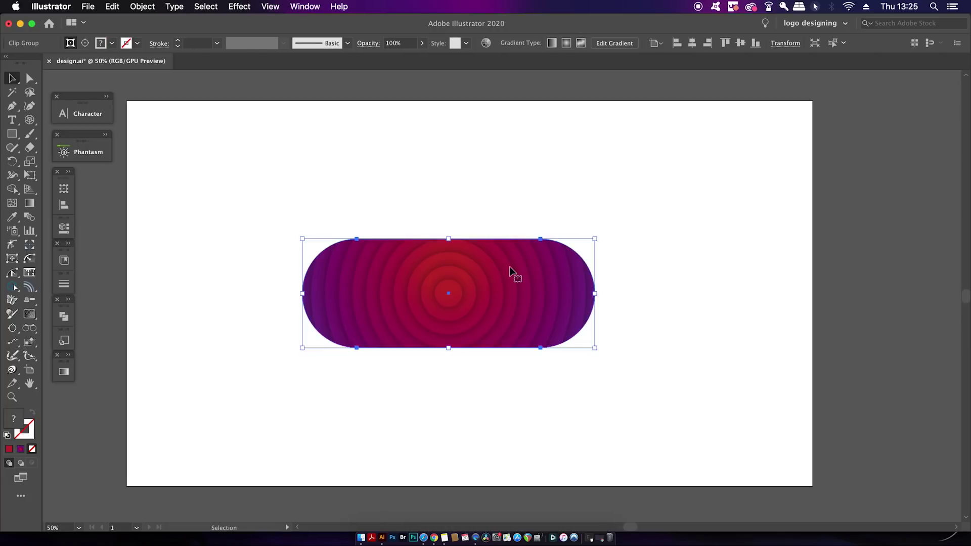
{"action": "left_click", "coordinate": [207, 6]}
{"action": "mouse_move", "coordinate": [142, 5]}
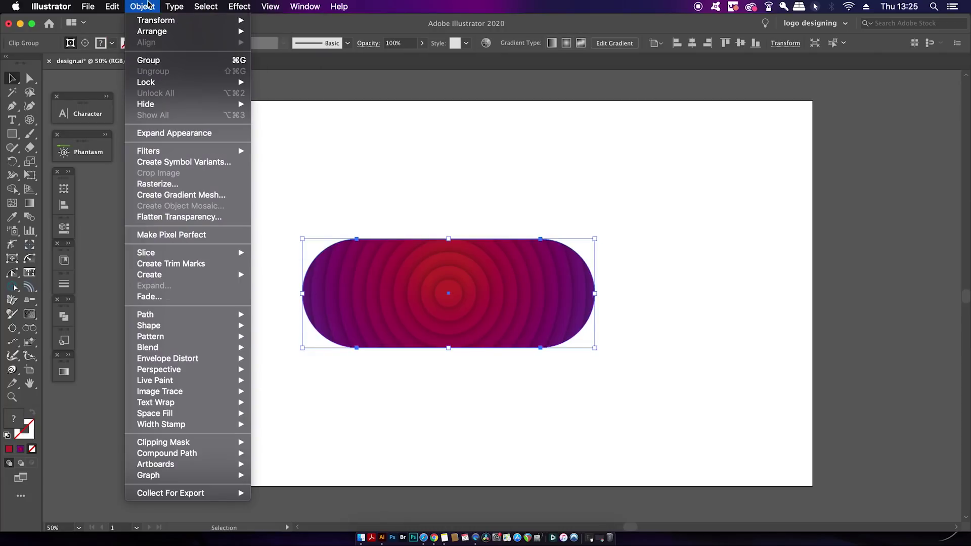
{"action": "mouse_move", "coordinate": [113, 6]}
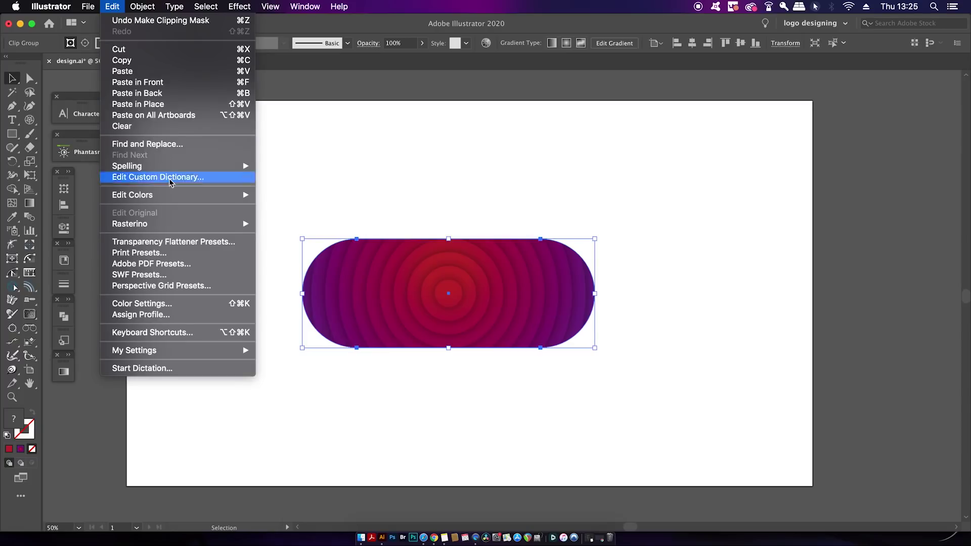
{"action": "mouse_move", "coordinate": [173, 194]}
{"action": "left_click", "coordinate": [325, 195]}
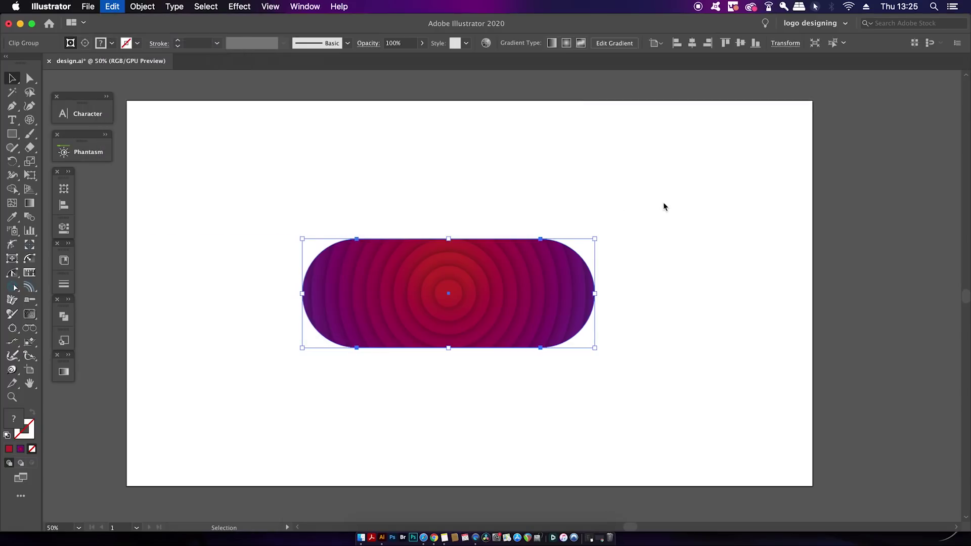
Step: Use Global Adjust to raise the ring colours' saturation 21%, brightness 11% and luminosity 13%
{"action": "left_click_drag", "start_coordinate": [675, 96], "coordinate": [678, 69]}
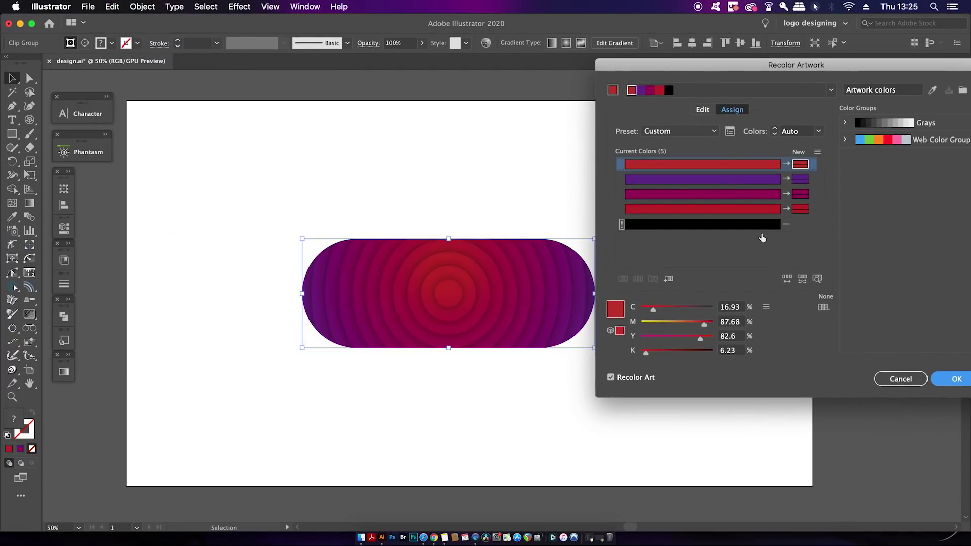
{"action": "left_click", "coordinate": [766, 307]}
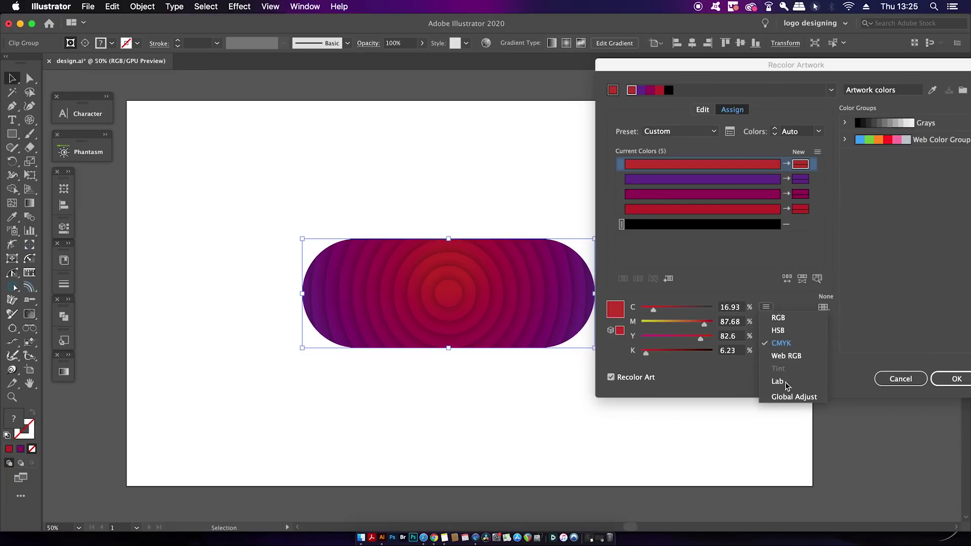
{"action": "left_click", "coordinate": [789, 398]}
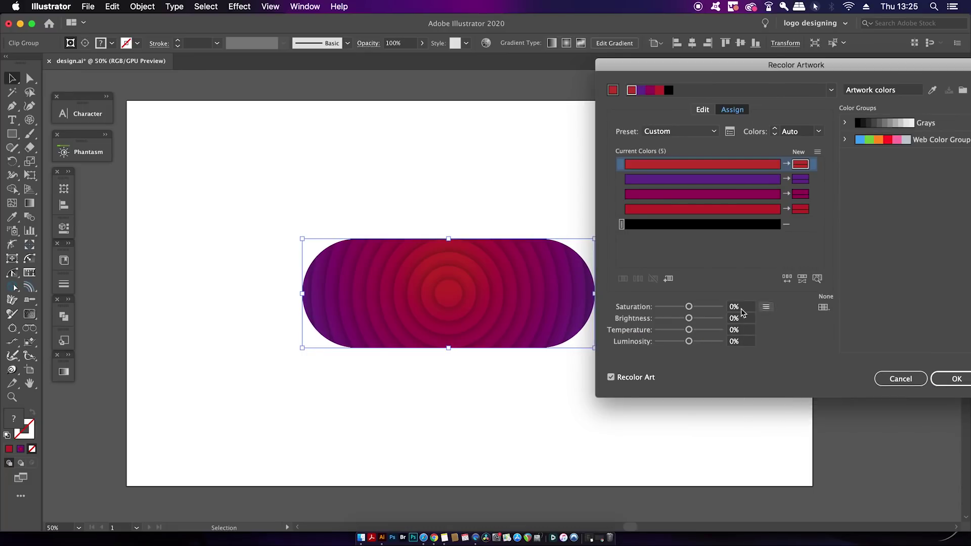
{"action": "left_click_drag", "start_coordinate": [689, 342], "coordinate": [694, 343]}
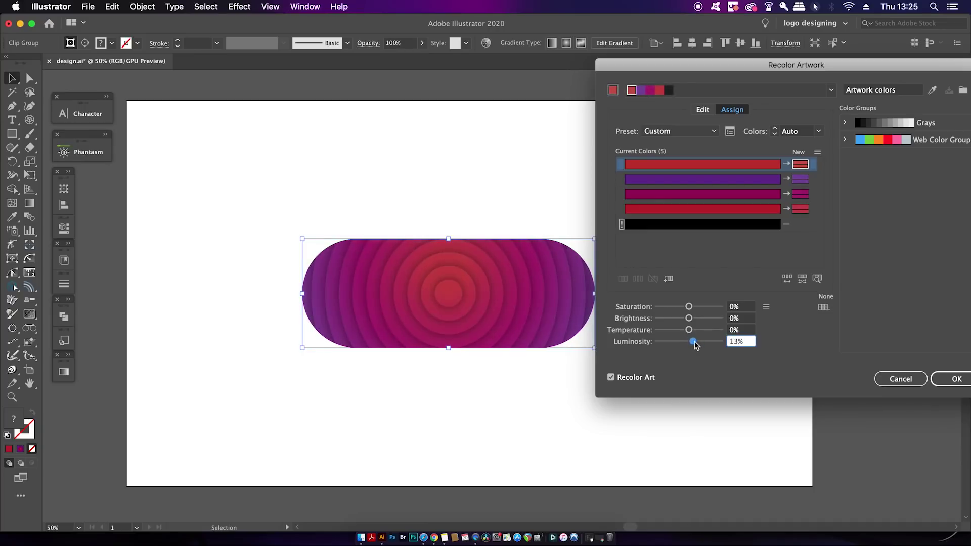
{"action": "left_click", "coordinate": [690, 307]}
{"action": "left_click_drag", "start_coordinate": [692, 306], "coordinate": [693, 319]}
{"action": "key", "text": "Tab"}
{"action": "left_click", "coordinate": [956, 379]}
{"action": "left_click", "coordinate": [663, 262]}
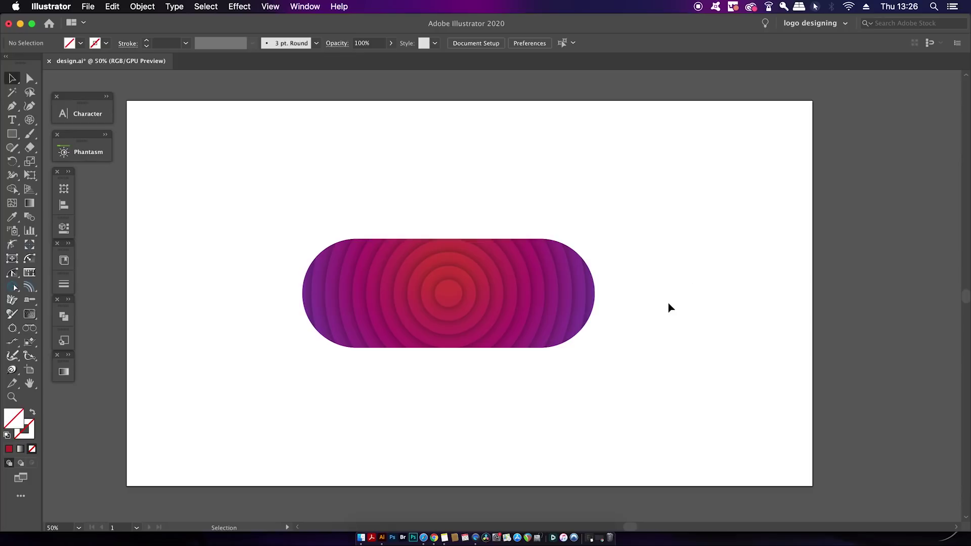
Step: Select the gradient pill, pan the view left, and show its Appearance panel and effects list
{"action": "left_click", "coordinate": [526, 279]}
{"action": "key", "text": "space"}
{"action": "left_click_drag", "start_coordinate": [539, 159], "coordinate": [455, 154]}
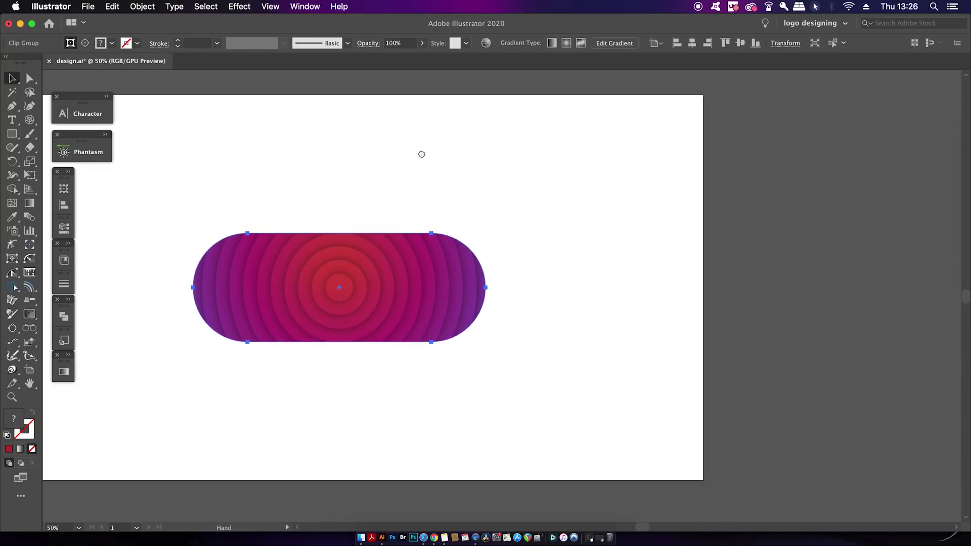
{"action": "left_click", "coordinate": [305, 6]}
{"action": "left_click", "coordinate": [350, 173]}
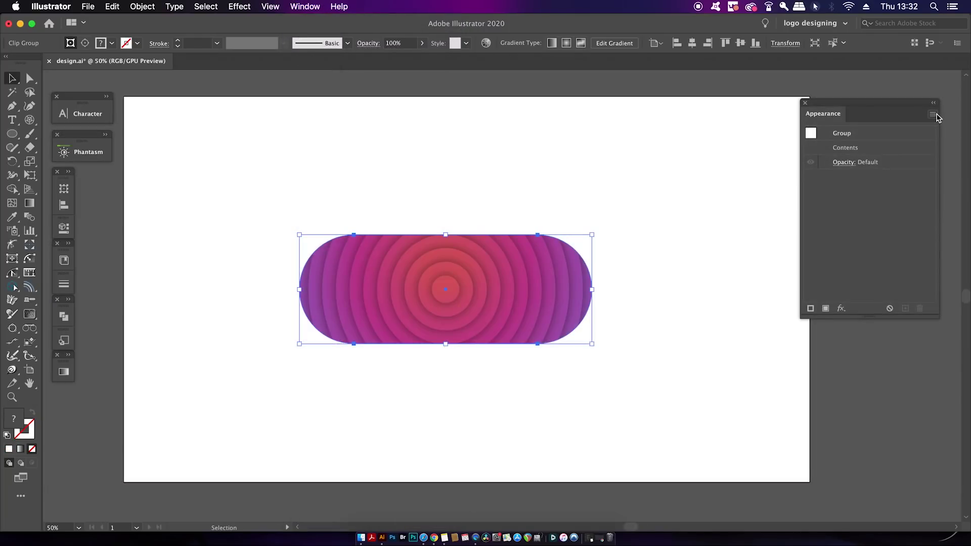
{"action": "left_click", "coordinate": [841, 308]}
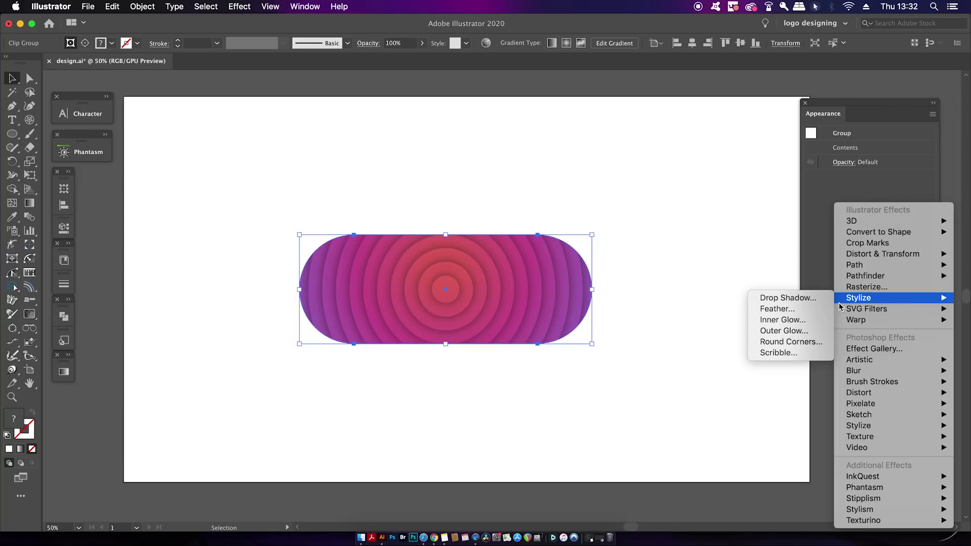
Step: Apply a Hard Light, Edge-based Inner Glow with 70 px blur and 80% opacity
{"action": "left_click", "coordinate": [807, 326]}
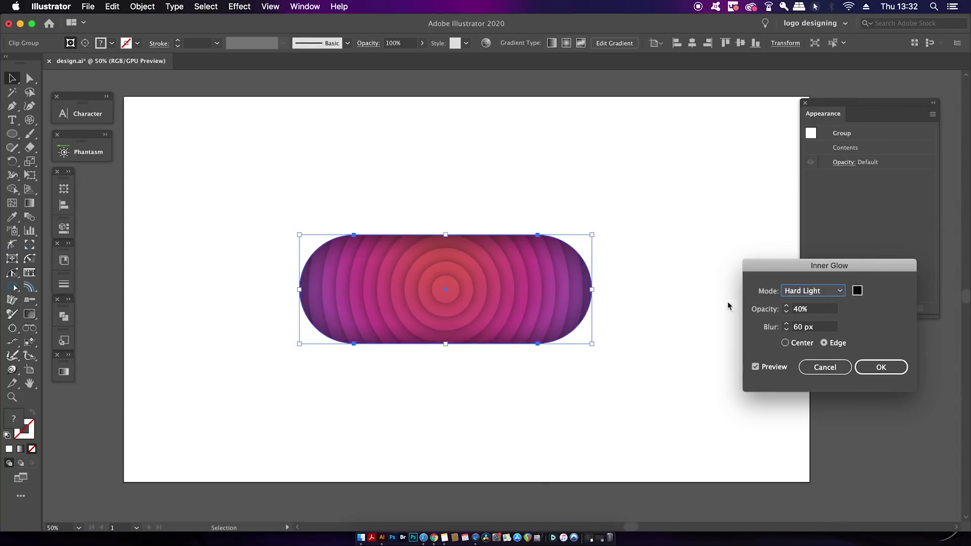
{"action": "left_click_drag", "start_coordinate": [811, 268], "coordinate": [692, 153]}
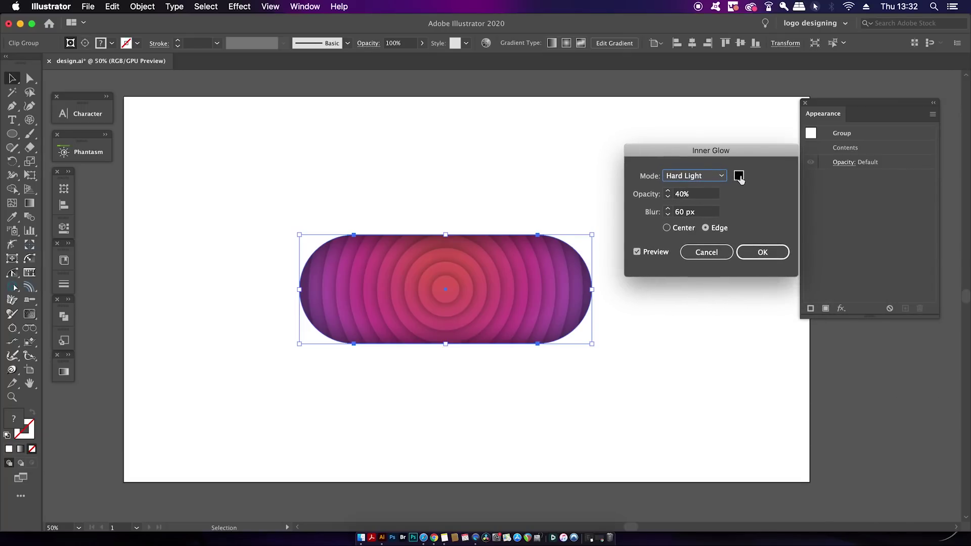
{"action": "left_click", "coordinate": [698, 213]}
{"action": "type", "text": "65"}
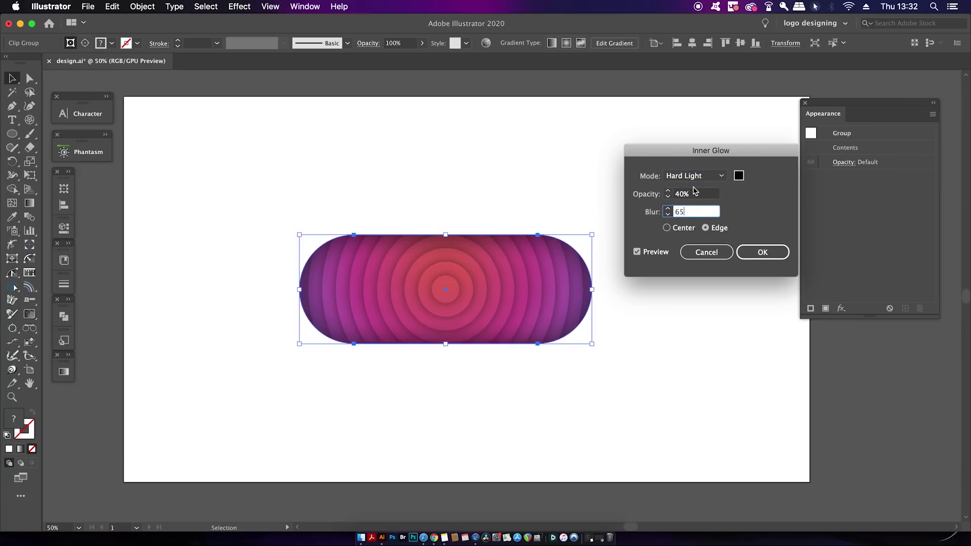
{"action": "left_click", "coordinate": [697, 194]}
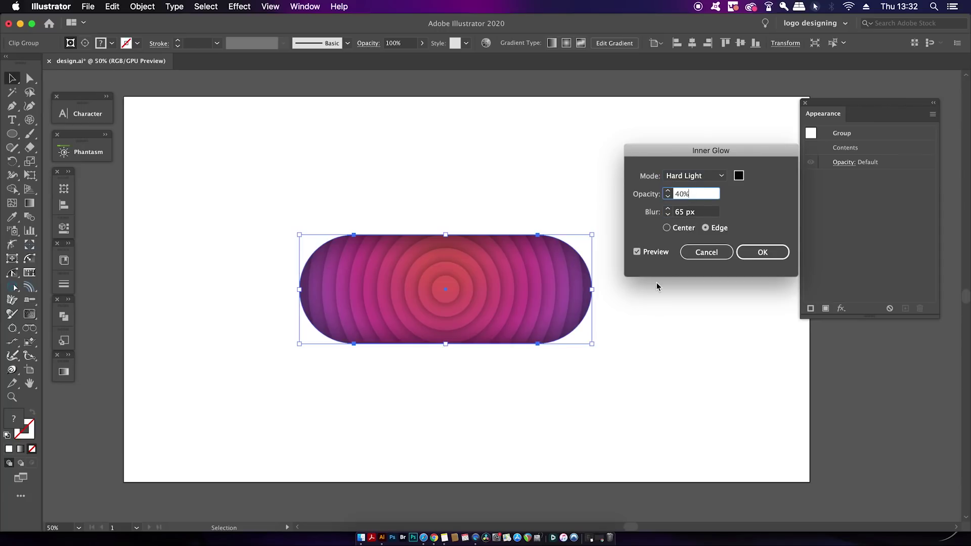
{"action": "left_click", "coordinate": [706, 212]}
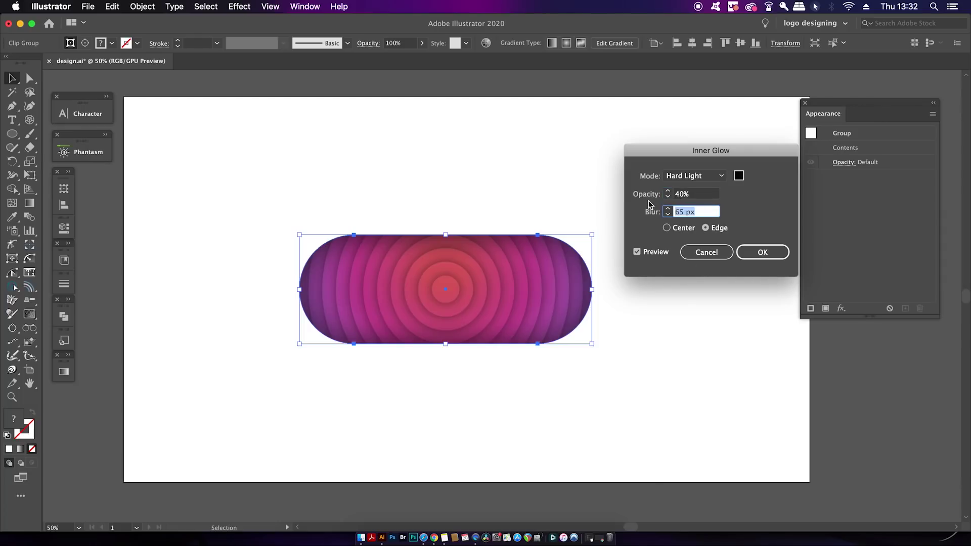
{"action": "type", "text": "70"}
{"action": "left_click", "coordinate": [699, 194]}
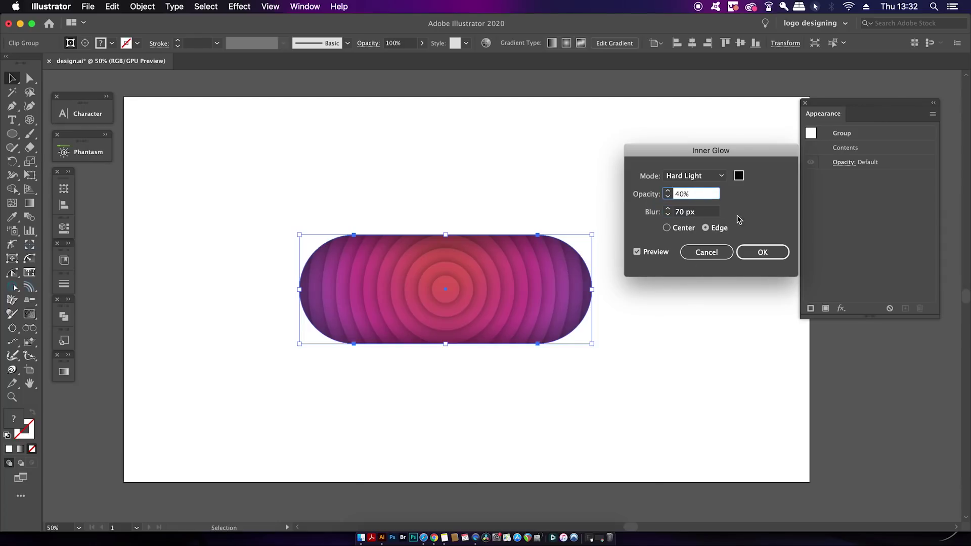
{"action": "type", "text": "80"}
{"action": "left_click", "coordinate": [763, 252]}
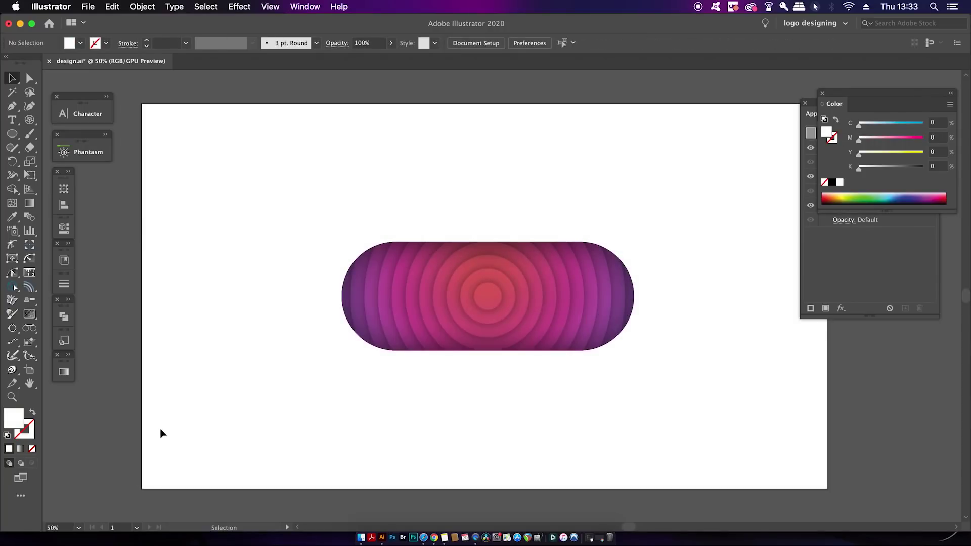
Step: Draw a white circle knob and fit it inside the pill's left end
{"action": "key", "text": "l"}
{"action": "left_click_drag", "start_coordinate": [396, 242], "coordinate": [499, 349]}
{"action": "key", "text": "v"}
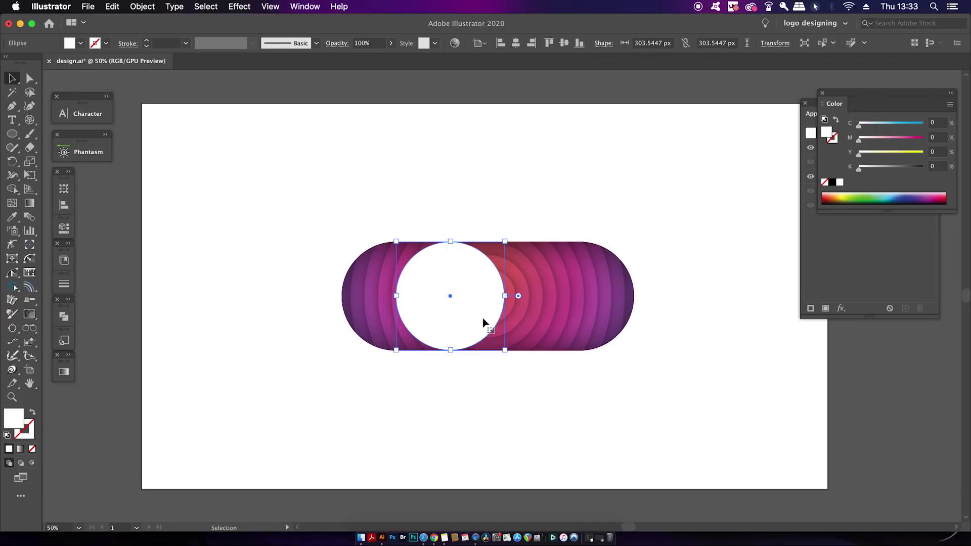
{"action": "left_click_drag", "start_coordinate": [486, 320], "coordinate": [433, 321]}
{"action": "left_click_drag", "start_coordinate": [450, 241], "coordinate": [444, 247]}
{"action": "left_click", "coordinate": [475, 188]}
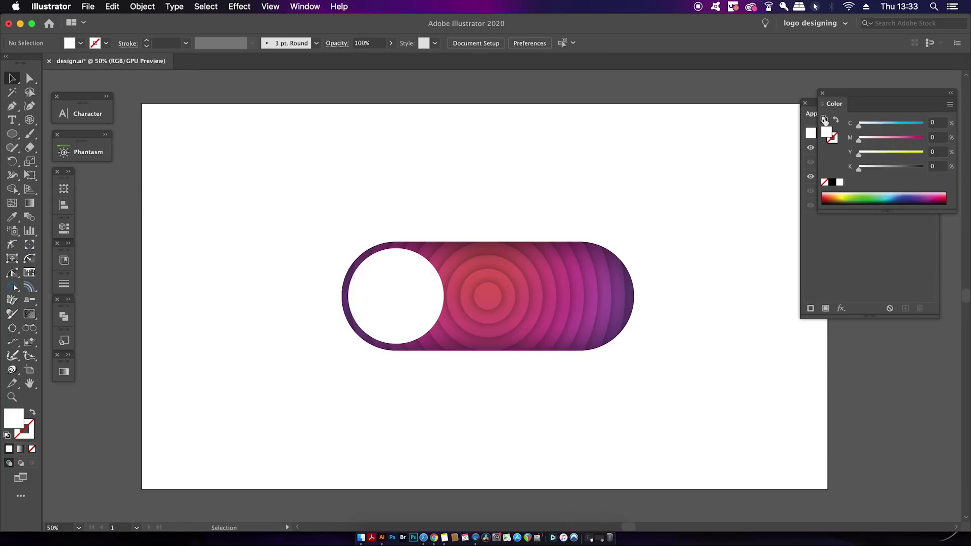
Step: Close the side panels, zoom out to 25%, and drop the knob's opacity to 93%
{"action": "left_click", "coordinate": [805, 104]}
{"action": "key", "text": "super+minus"}
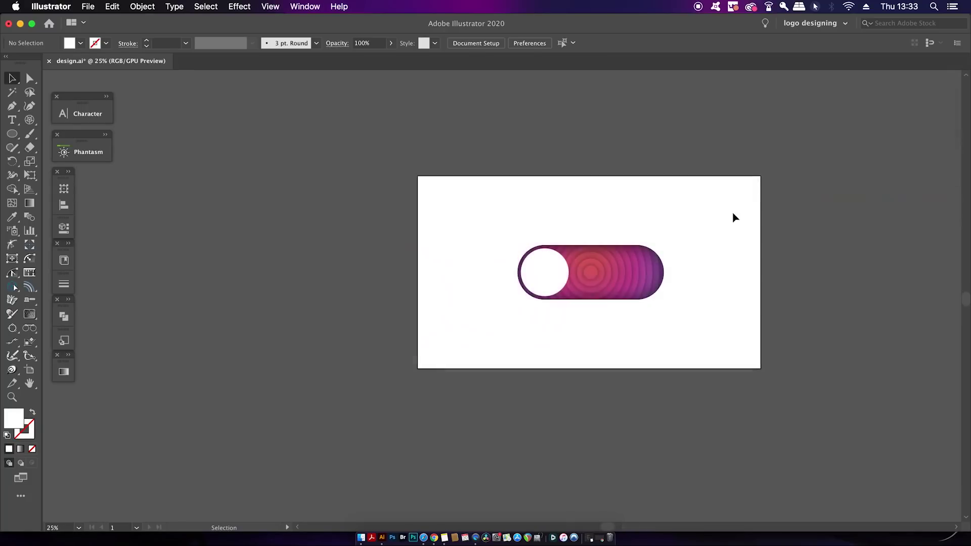
{"action": "left_click_drag", "start_coordinate": [734, 208], "coordinate": [686, 225]}
{"action": "left_click", "coordinate": [489, 316]}
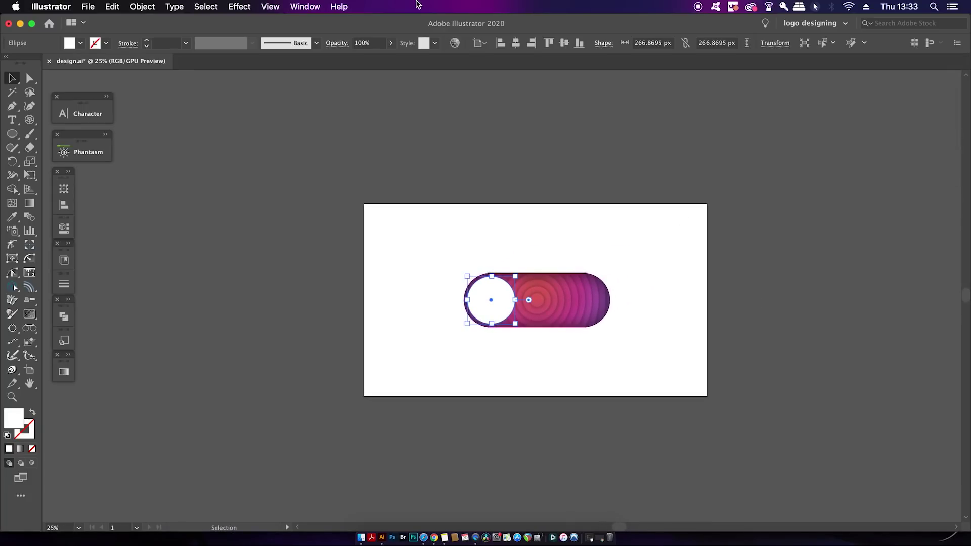
{"action": "left_click", "coordinate": [391, 43]}
{"action": "left_click_drag", "start_coordinate": [390, 59], "coordinate": [393, 63]}
{"action": "left_click", "coordinate": [476, 132]}
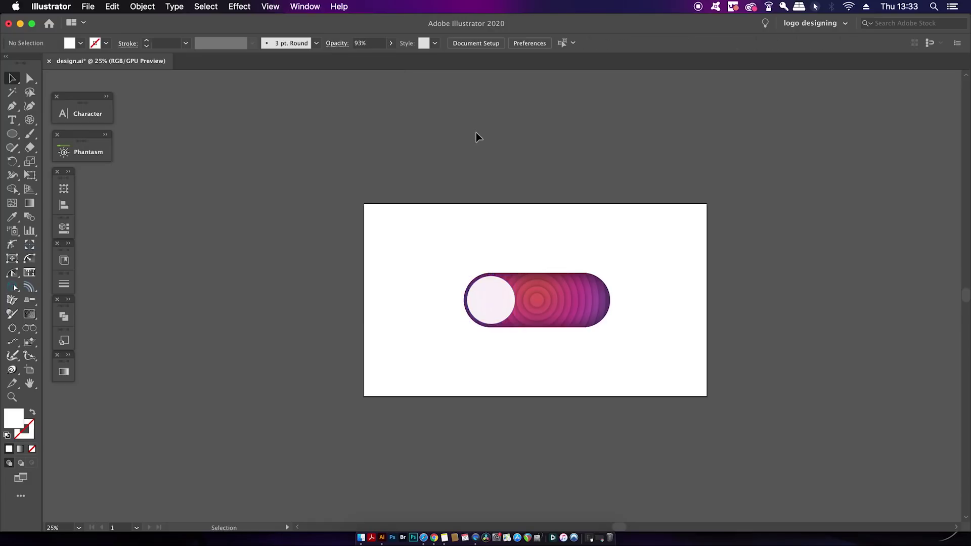
Step: Reselect the knob, settle its opacity at 90%, and deselect it
{"action": "key", "text": "space"}
{"action": "left_click_drag", "start_coordinate": [564, 150], "coordinate": [534, 159]}
{"action": "scroll", "coordinate": [570, 209], "scroll_direction": "up", "scroll_amount": 1}
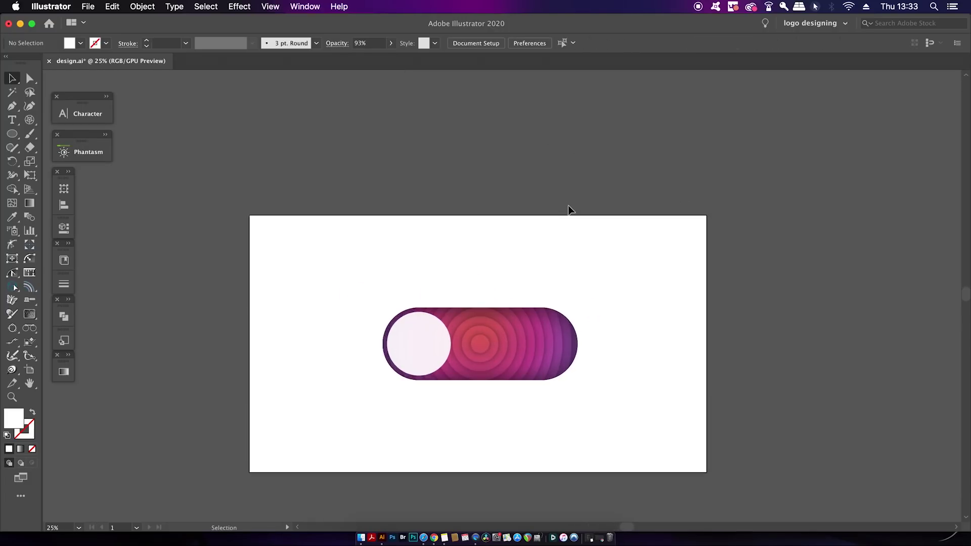
{"action": "left_click", "coordinate": [403, 343]}
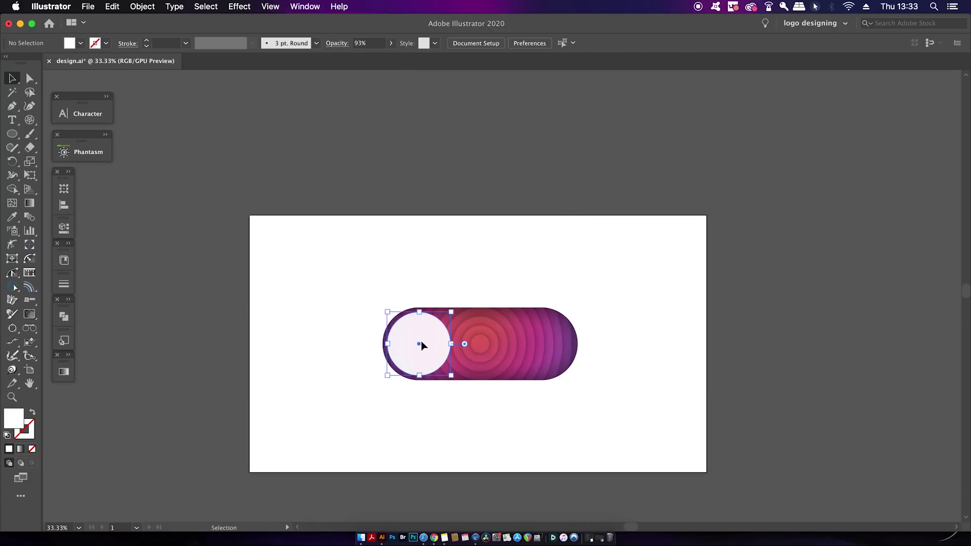
{"action": "left_click", "coordinate": [391, 43]}
{"action": "left_click", "coordinate": [461, 144]}
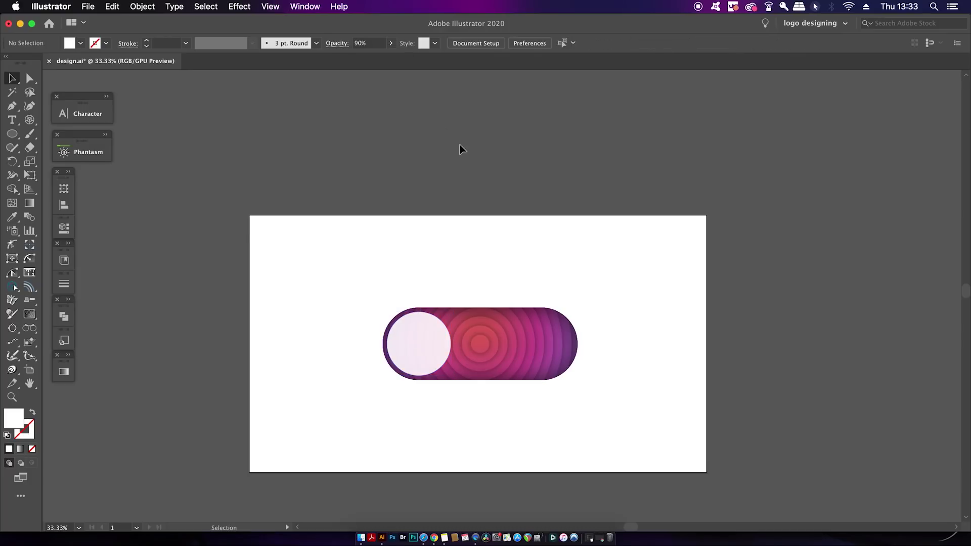
{"action": "scroll", "coordinate": [459, 144], "scroll_direction": "down", "scroll_amount": 1}
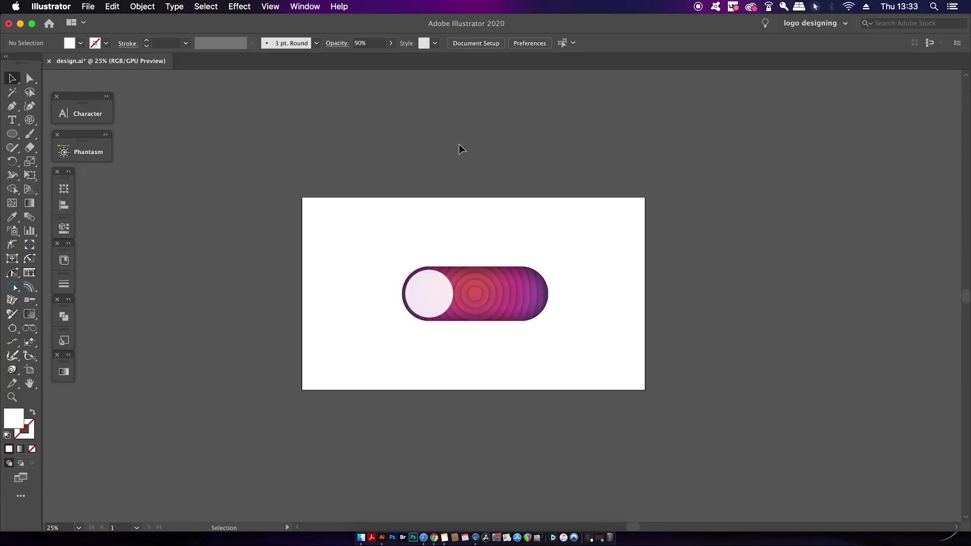
{"action": "scroll", "coordinate": [459, 145], "scroll_direction": "down", "scroll_amount": 1}
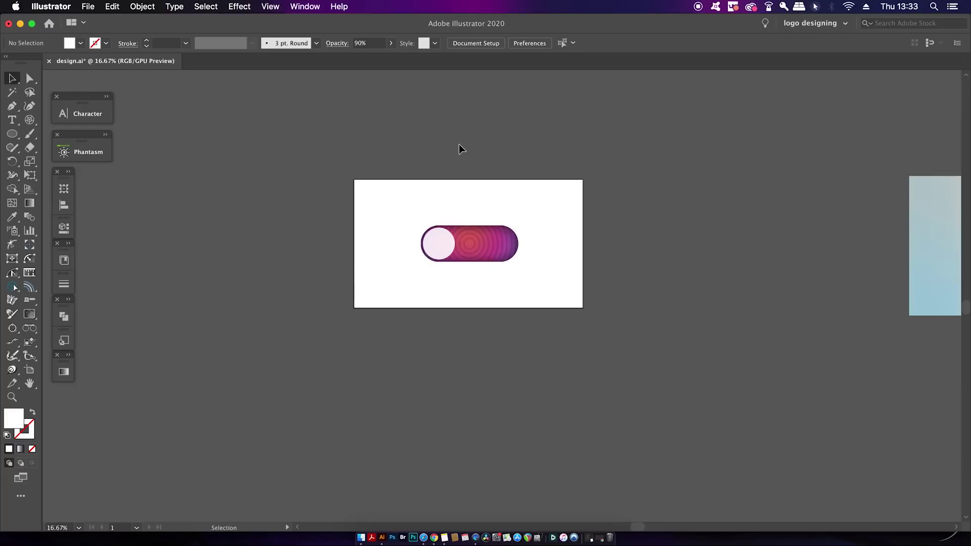
Step: Drag the freeform-gradient rectangle onto the artboard as the background and select it
{"action": "left_click_drag", "start_coordinate": [942, 210], "coordinate": [379, 212]}
{"action": "left_click_drag", "start_coordinate": [439, 221], "coordinate": [439, 221]}
{"action": "scroll", "coordinate": [480, 250], "scroll_direction": "up", "scroll_amount": 2}
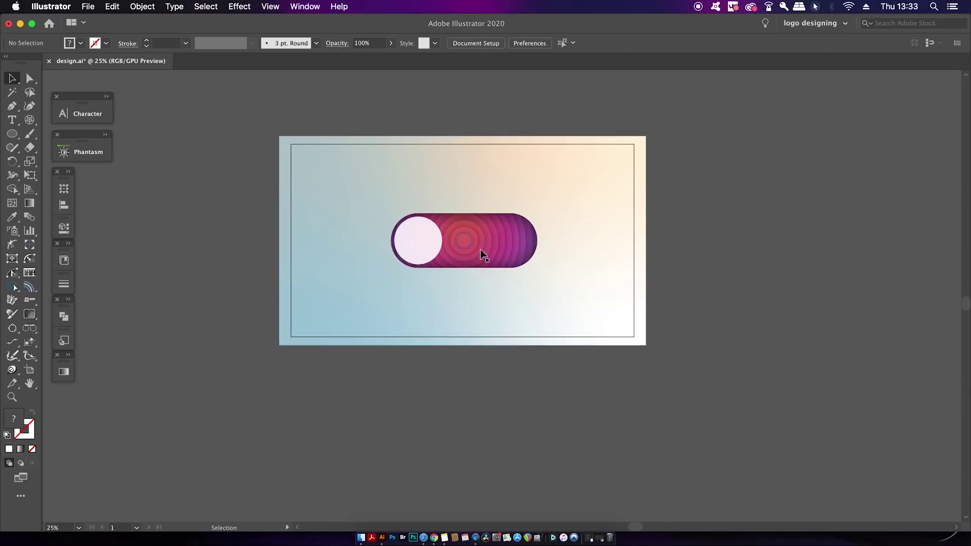
{"action": "scroll", "coordinate": [789, 197], "scroll_direction": "up", "scroll_amount": 1}
{"action": "left_click", "coordinate": [709, 264]}
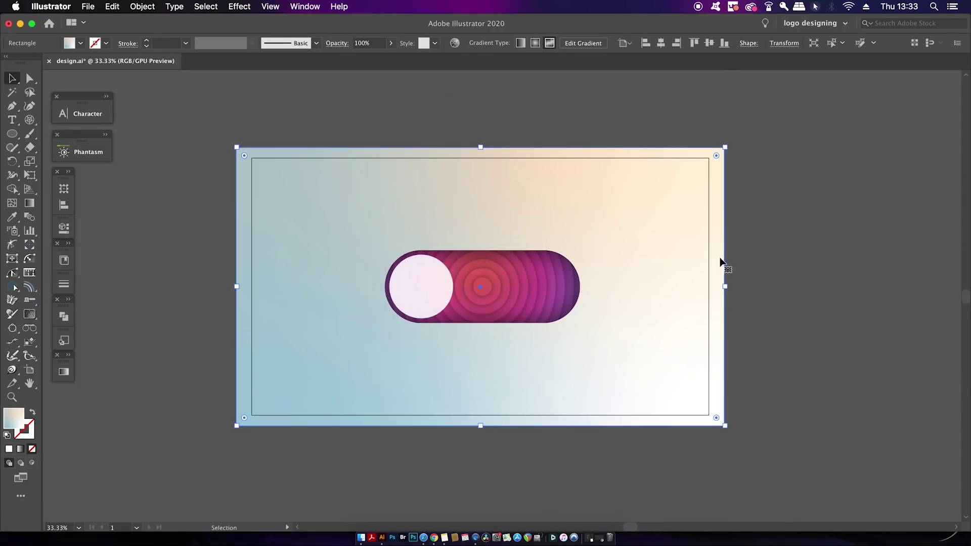
Step: Move the background's bottom and top gradient colour points to soften the cream-and-blue blend
{"action": "key", "text": "g"}
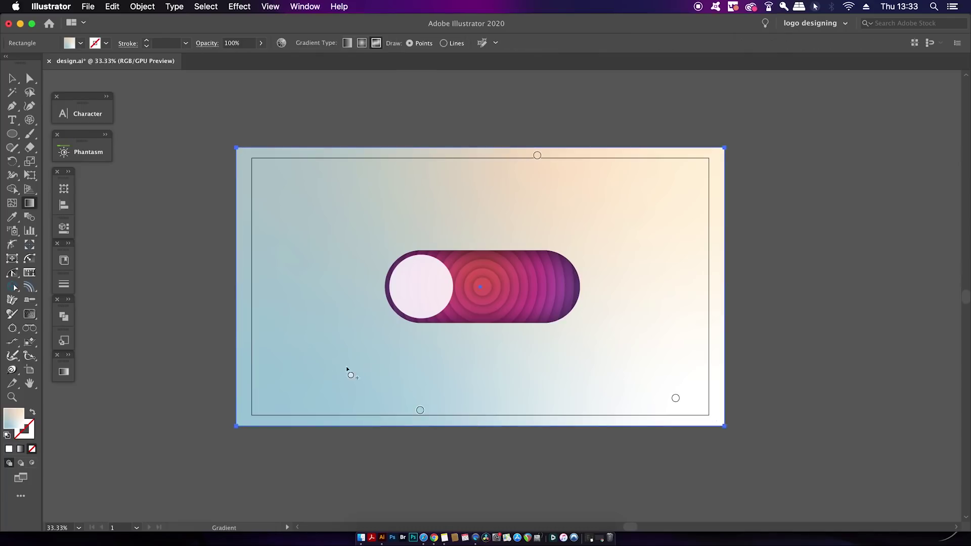
{"action": "left_click_drag", "start_coordinate": [675, 400], "coordinate": [815, 427]}
{"action": "key", "text": "super+z"}
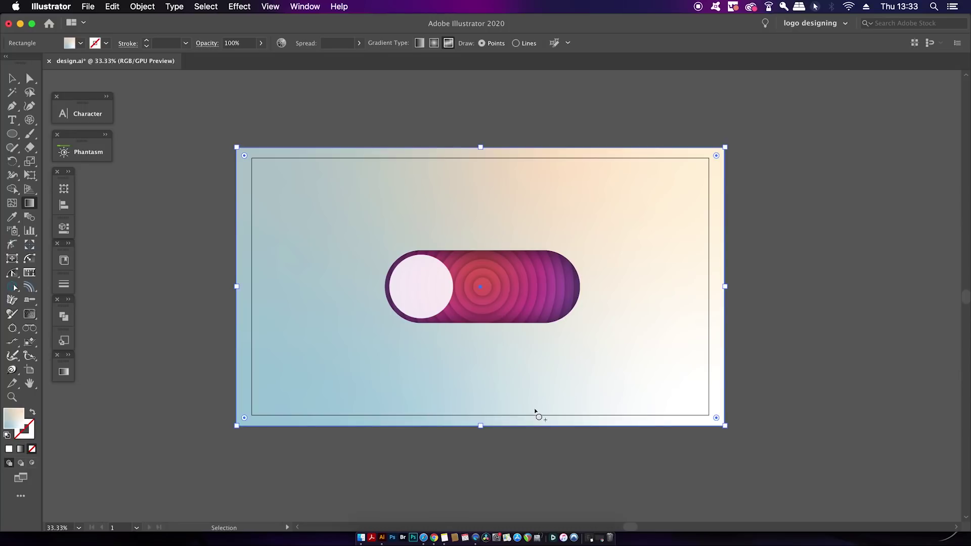
{"action": "mouse_move", "coordinate": [419, 412]}
{"action": "left_mouse_down"}
{"action": "mouse_move", "coordinate": [379, 426]}
{"action": "mouse_move", "coordinate": [441, 434]}
{"action": "mouse_move", "coordinate": [414, 422]}
{"action": "left_mouse_up"}
{"action": "left_click_drag", "start_coordinate": [537, 156], "coordinate": [495, 153]}
{"action": "key", "text": "v"}
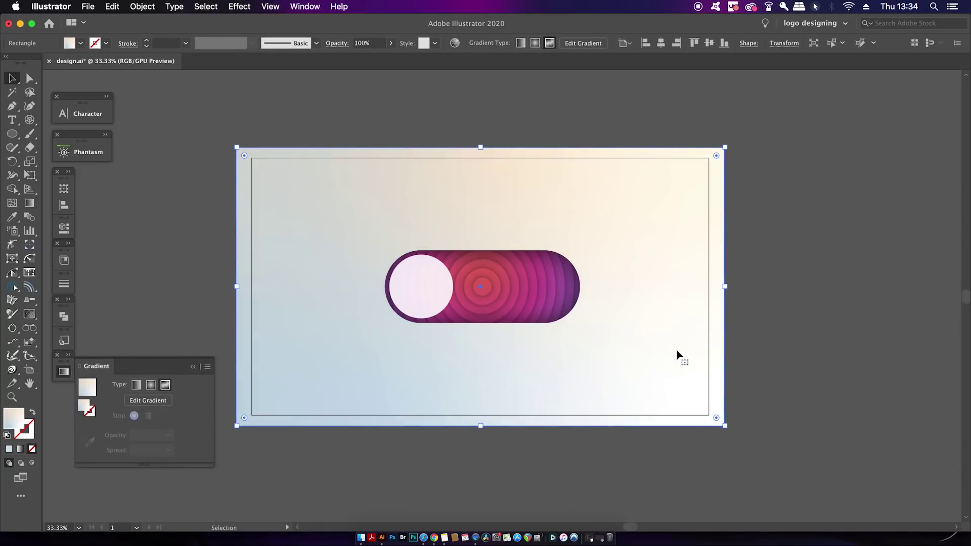
{"action": "key", "text": "a"}
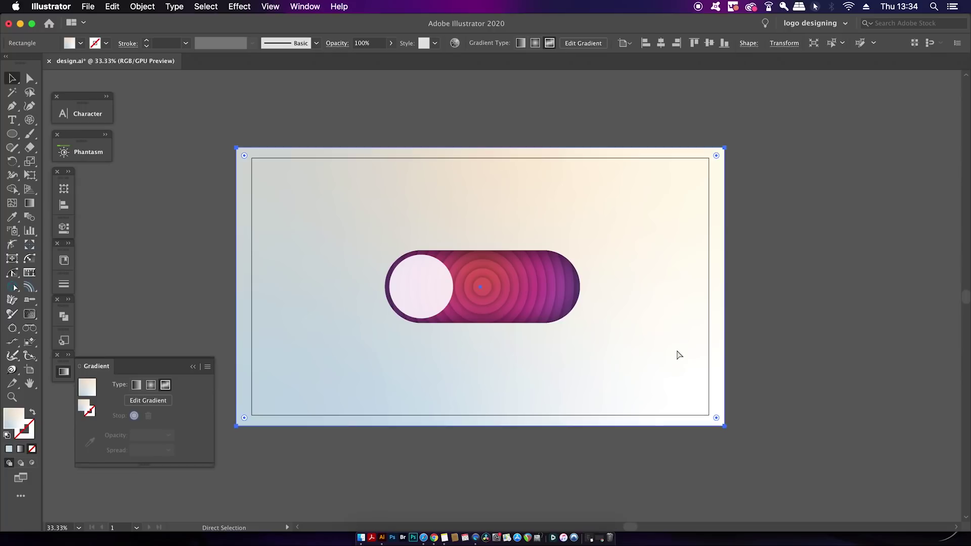
Step: Select the pill toggle group and show its Appearance panel
{"action": "key", "text": "v"}
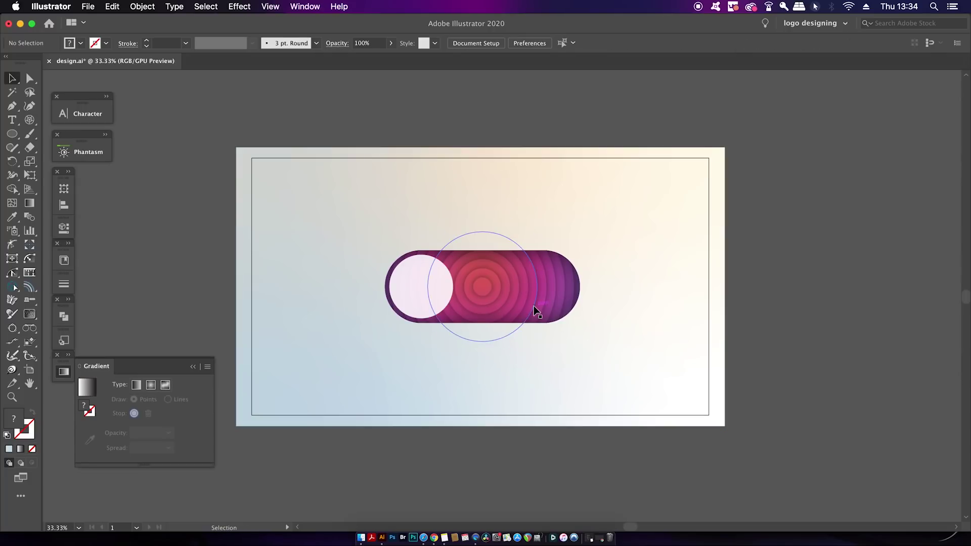
{"action": "left_click", "coordinate": [538, 309]}
{"action": "left_click", "coordinate": [306, 6]}
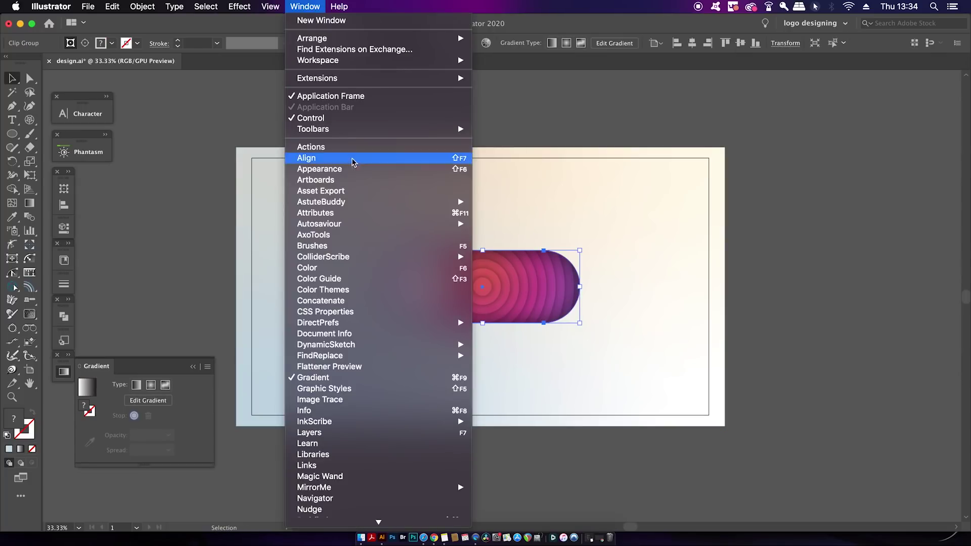
{"action": "left_click", "coordinate": [375, 168]}
{"action": "scroll", "coordinate": [740, 226], "scroll_direction": "up", "scroll_amount": 1}
{"action": "scroll", "coordinate": [751, 223], "scroll_direction": "left", "scroll_amount": 4}
{"action": "scroll", "coordinate": [752, 224], "scroll_direction": "down", "scroll_amount": 2}
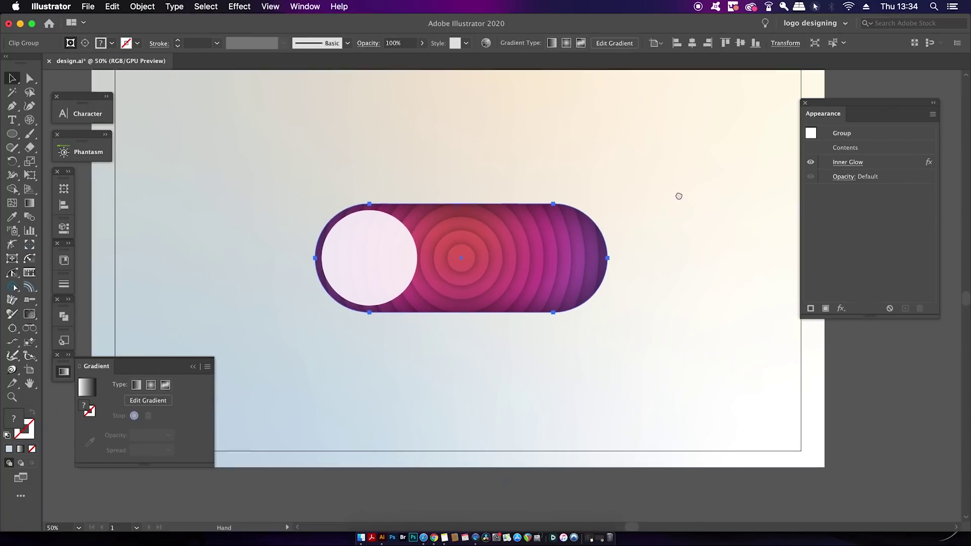
Step: Add a Drop Shadow: 0 px X, 35 px Y offset, 19 px blur, 55% opacity
{"action": "left_click", "coordinate": [841, 308]}
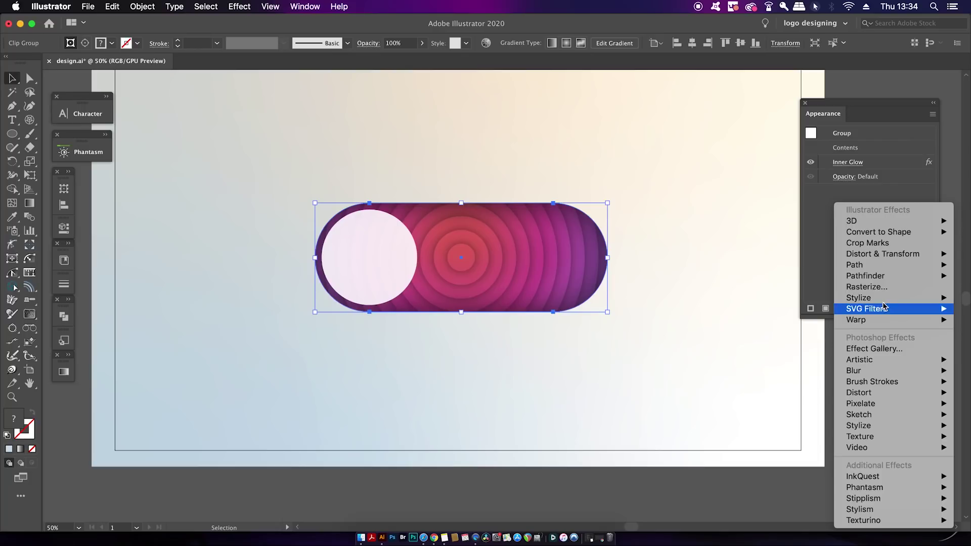
{"action": "mouse_move", "coordinate": [858, 297]}
{"action": "left_click", "coordinate": [781, 297]}
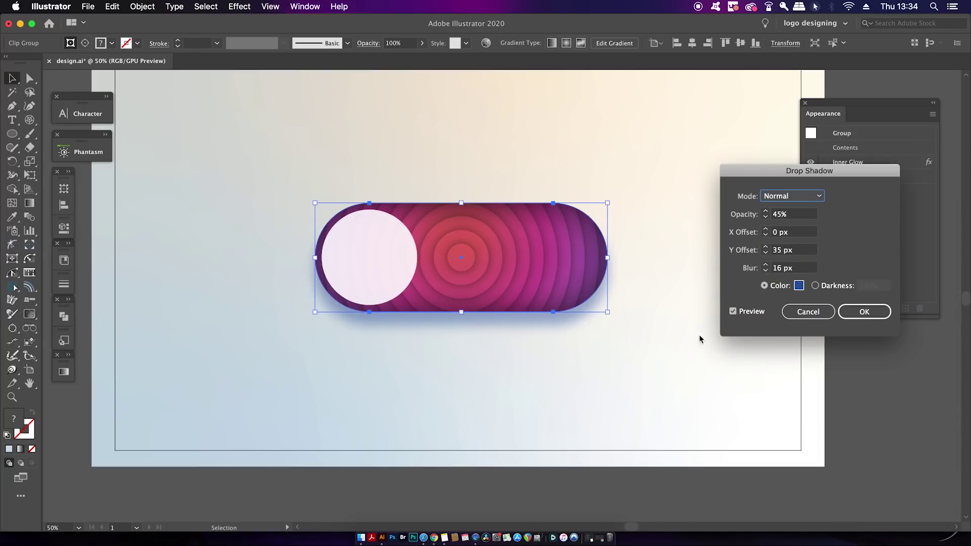
{"action": "left_click", "coordinate": [766, 266]}
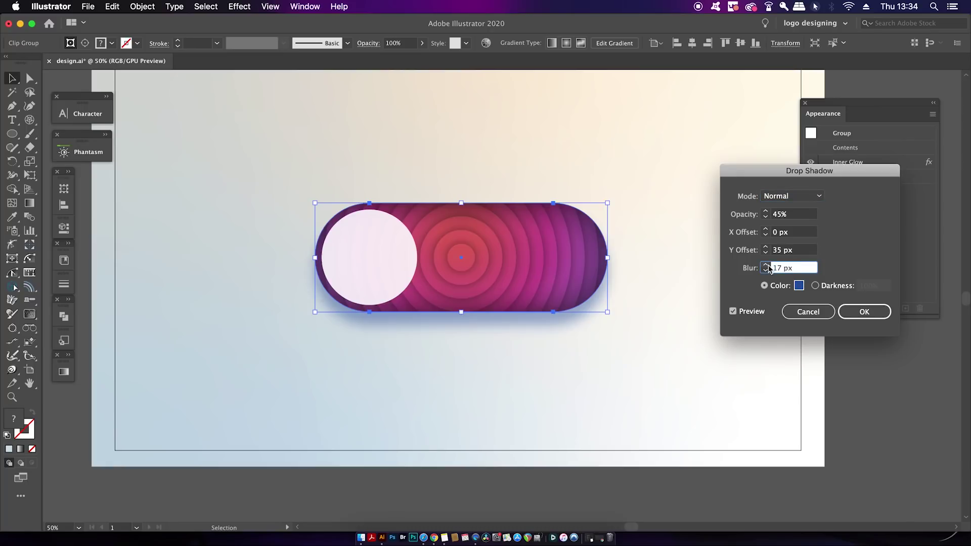
{"action": "triple_click", "coordinate": [783, 266]}
{"action": "type", "text": "19"}
{"action": "left_click", "coordinate": [796, 251]}
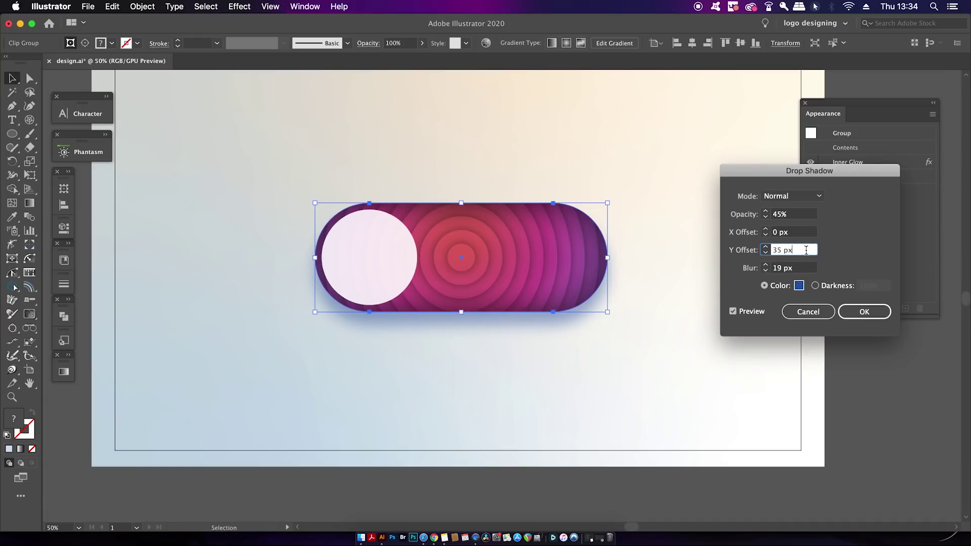
{"action": "left_click", "coordinate": [797, 214]}
{"action": "type", "text": "55"}
{"action": "left_click", "coordinate": [863, 312]}
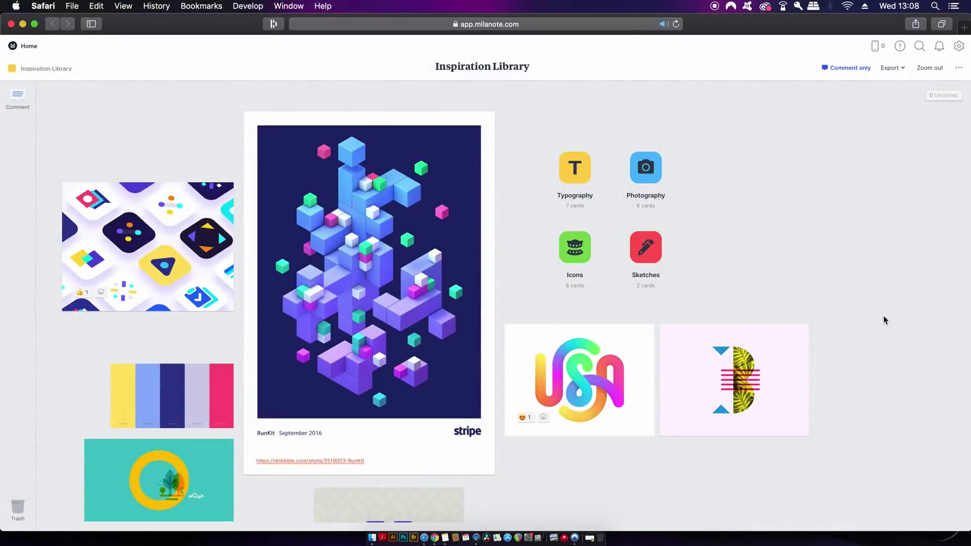
Step: Add a thumbs-up reaction to the USA lettering card
{"action": "scroll", "coordinate": [928, 339], "scroll_direction": "down", "scroll_amount": 2}
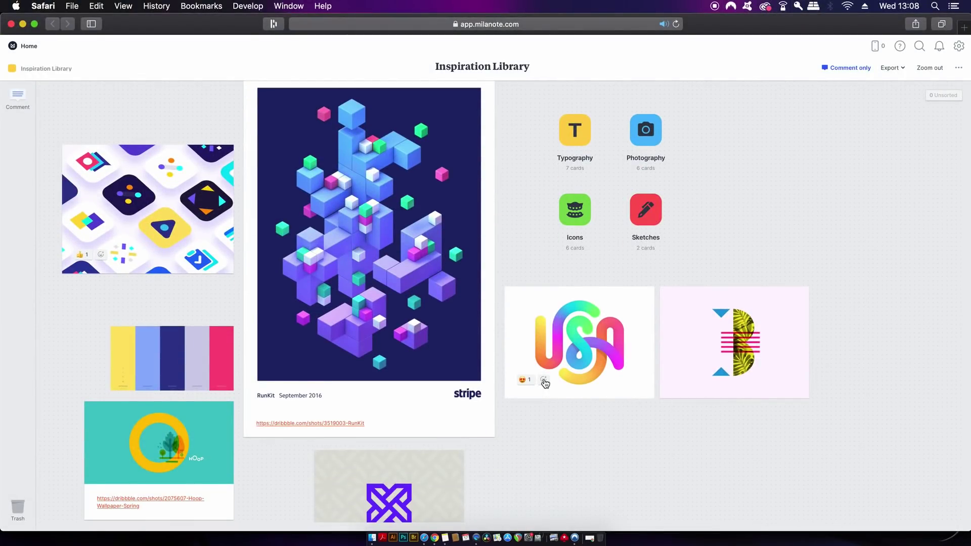
{"action": "left_click", "coordinate": [544, 380]}
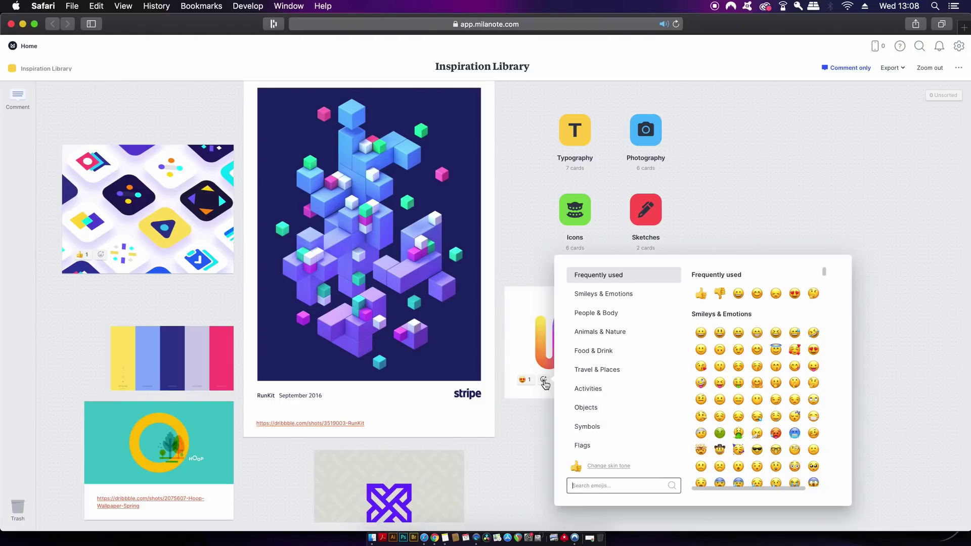
{"action": "left_click", "coordinate": [700, 294]}
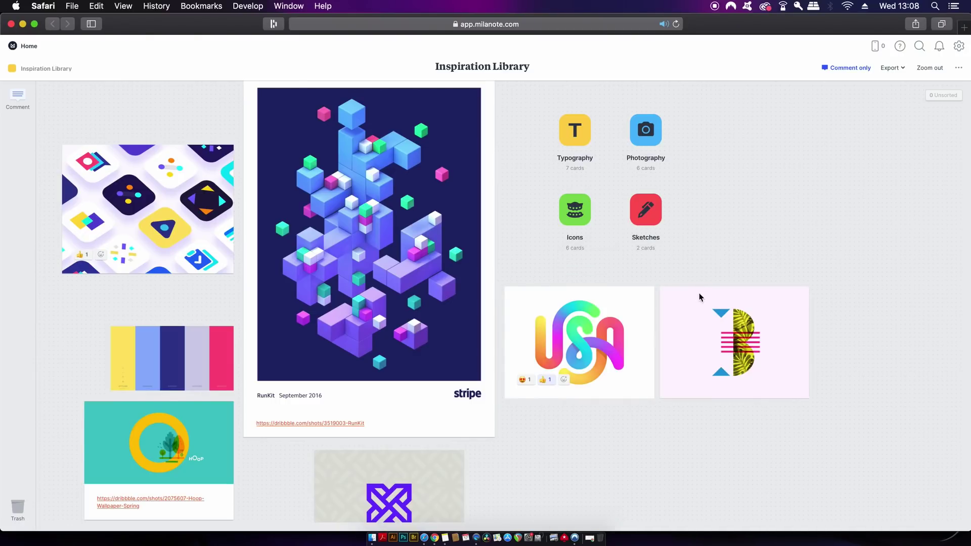
Step: Add the hundred-points (100) reaction to the colour palette card
{"action": "scroll", "coordinate": [208, 388], "scroll_direction": "up", "scroll_amount": 1}
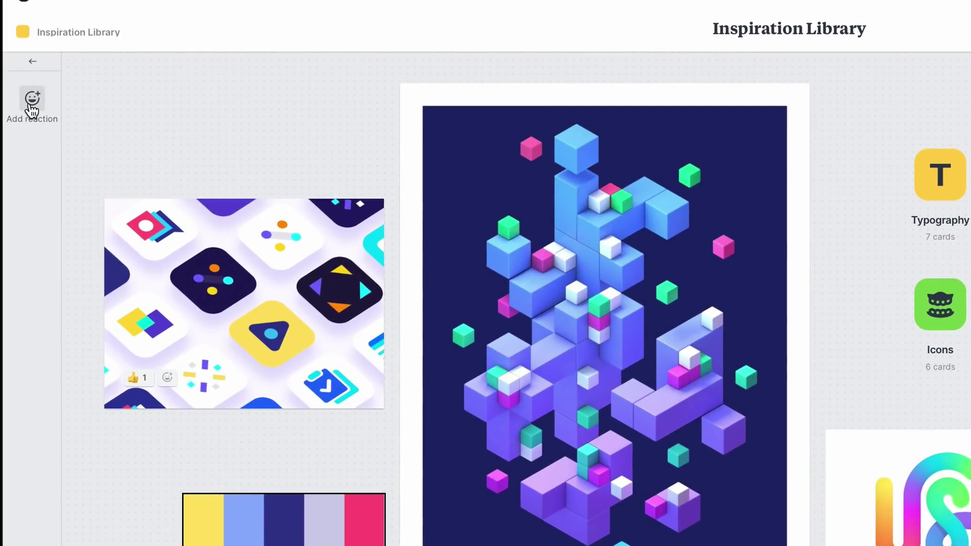
{"action": "left_click", "coordinate": [33, 102]}
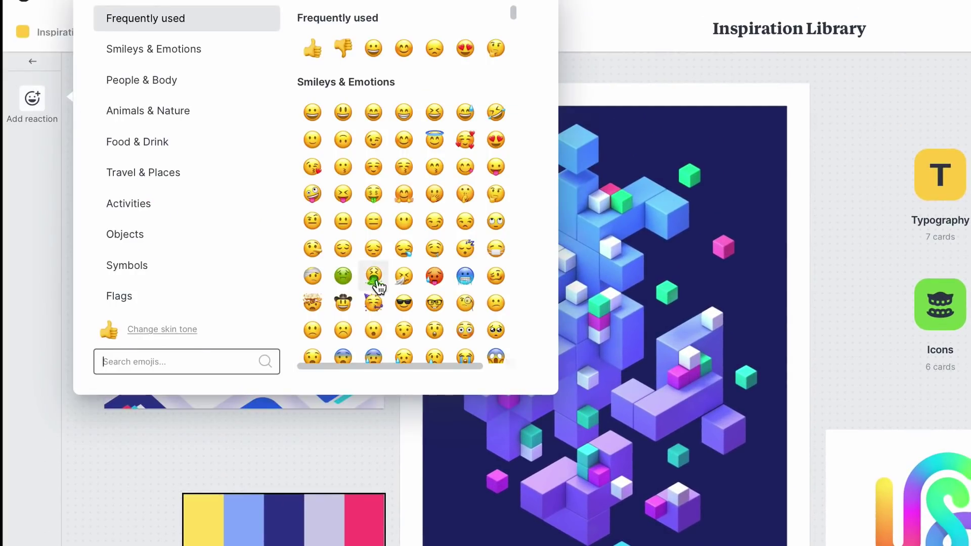
{"action": "type", "text": "100"}
{"action": "left_click", "coordinate": [313, 44]}
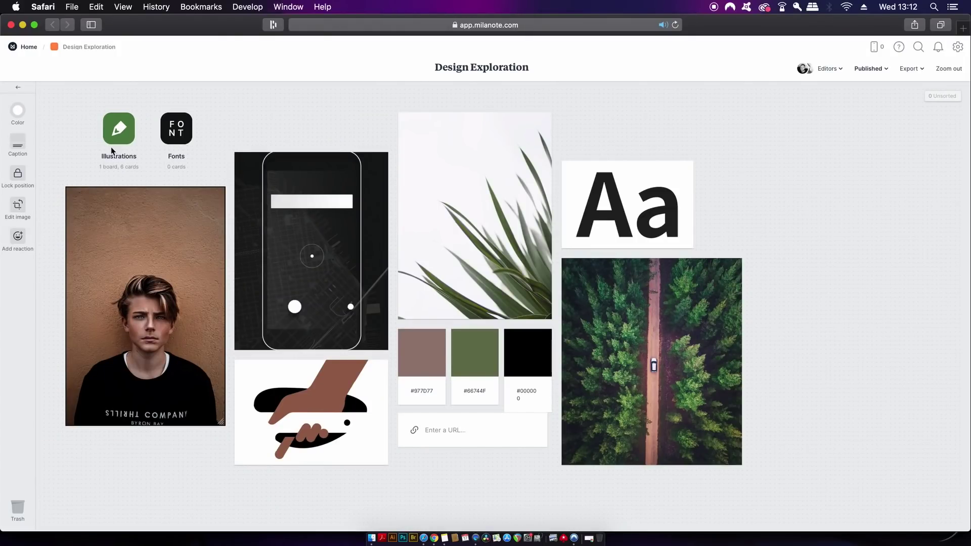
Step: Drag the Unsplash palm-leaves-in-round-mirror photo onto the board right of the forest photo
{"action": "left_click", "coordinate": [45, 186]}
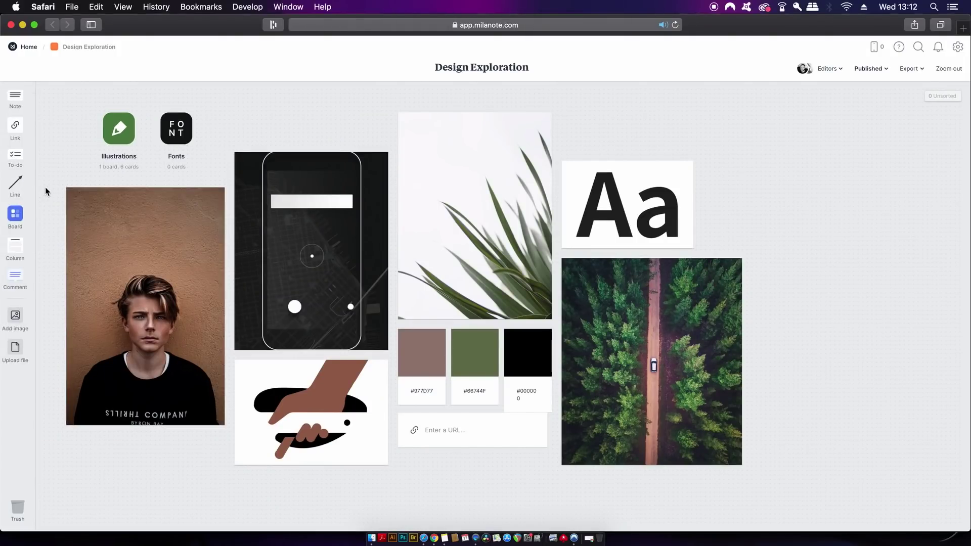
{"action": "left_click", "coordinate": [19, 316]}
{"action": "scroll", "coordinate": [328, 203], "scroll_direction": "down", "scroll_amount": 15}
{"action": "scroll", "coordinate": [338, 381], "scroll_direction": "down", "scroll_amount": 10}
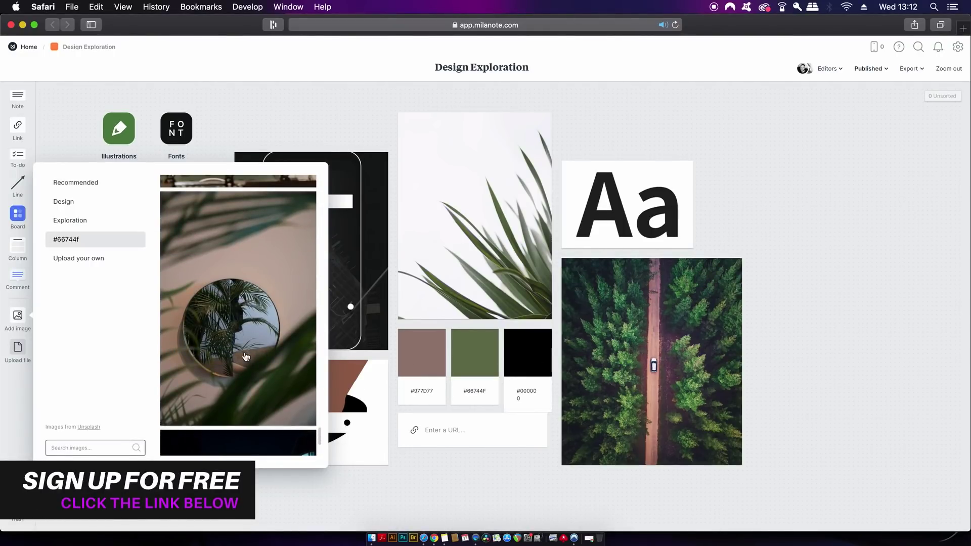
{"action": "left_click_drag", "start_coordinate": [231, 349], "coordinate": [811, 394]}
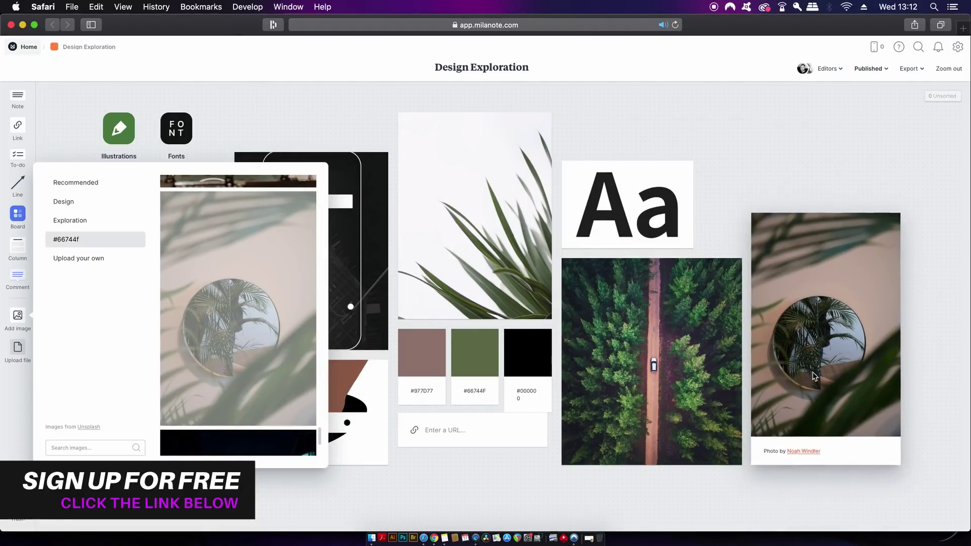